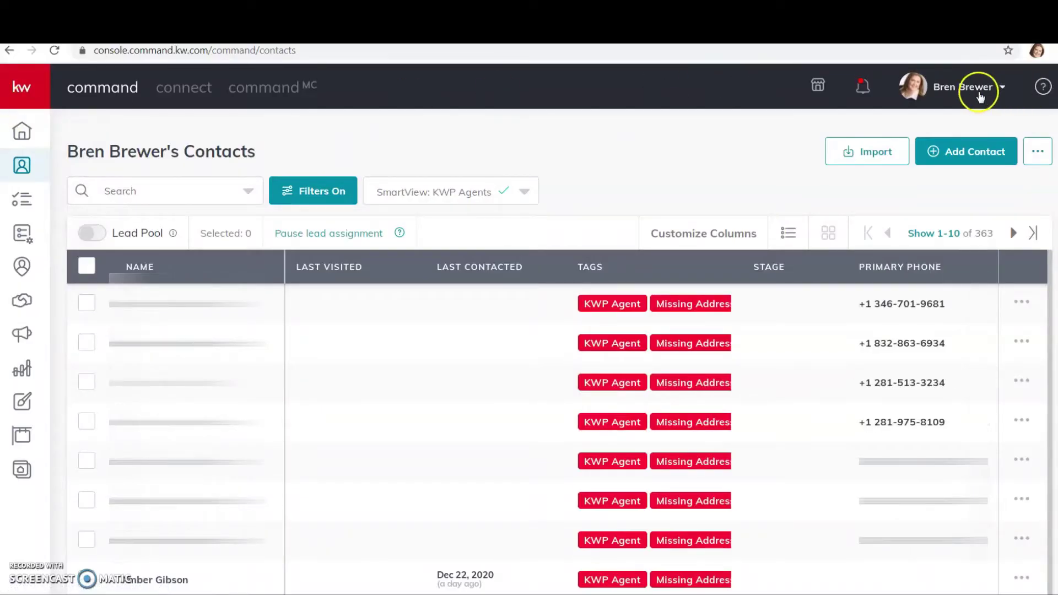
Step: Go to Settings > Command Settings > Contacts > Contact Tags and review the 34 listed tags
click(977, 91)
click(888, 371)
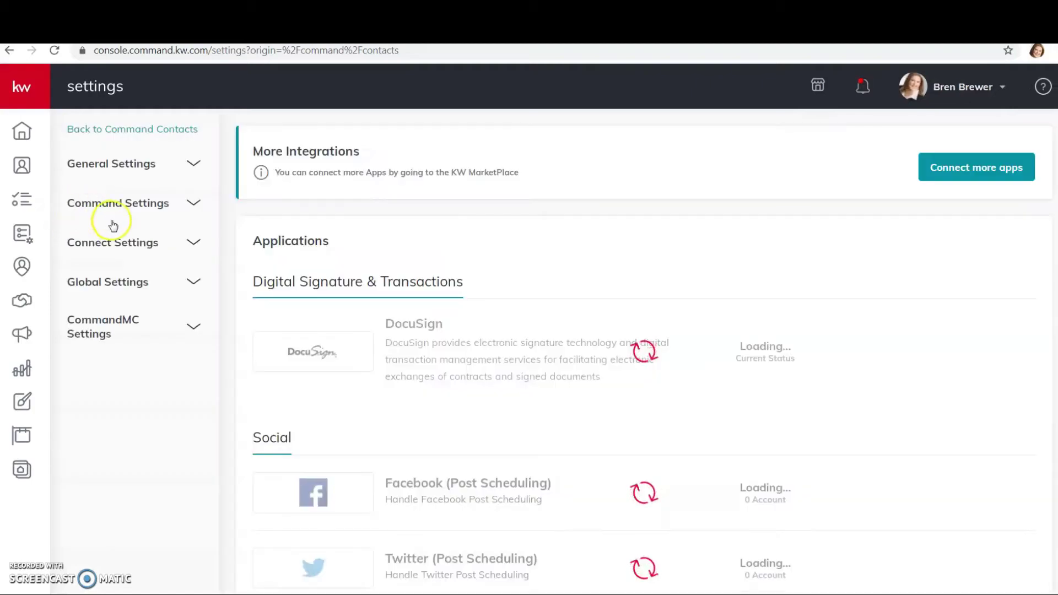
click(195, 205)
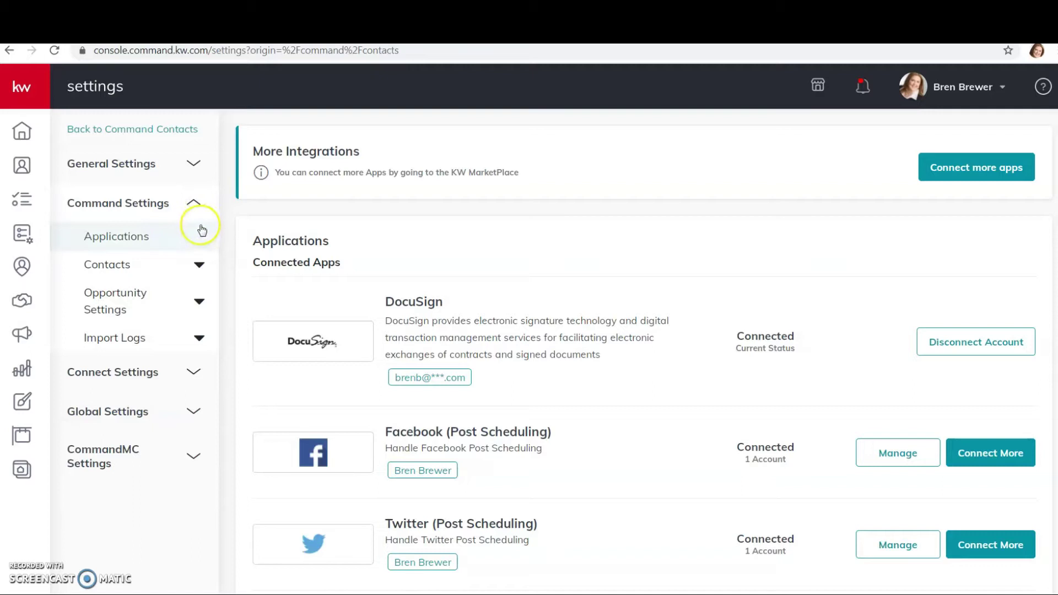
click(198, 265)
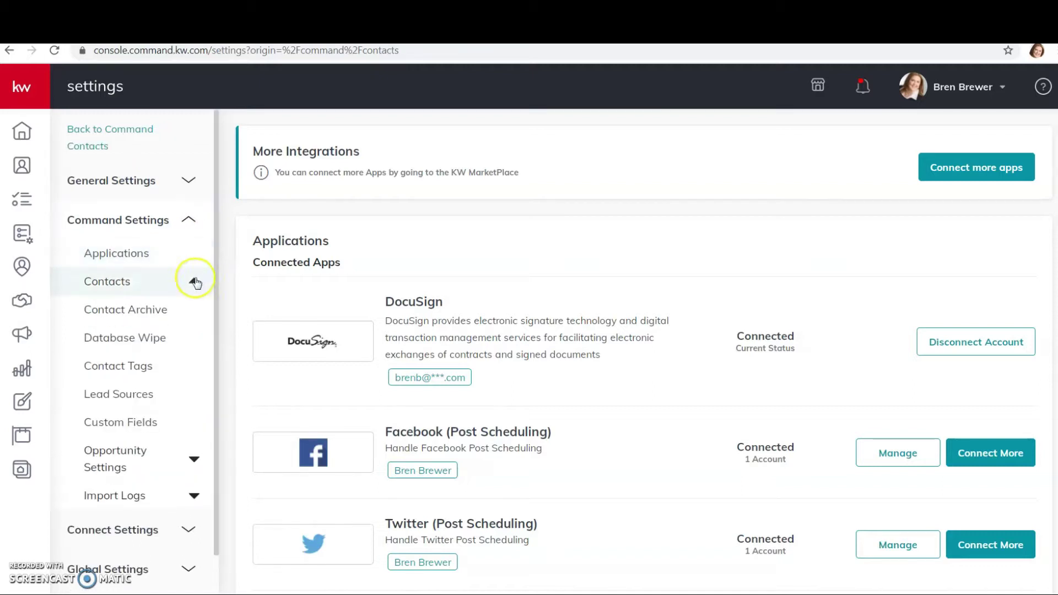
click(165, 366)
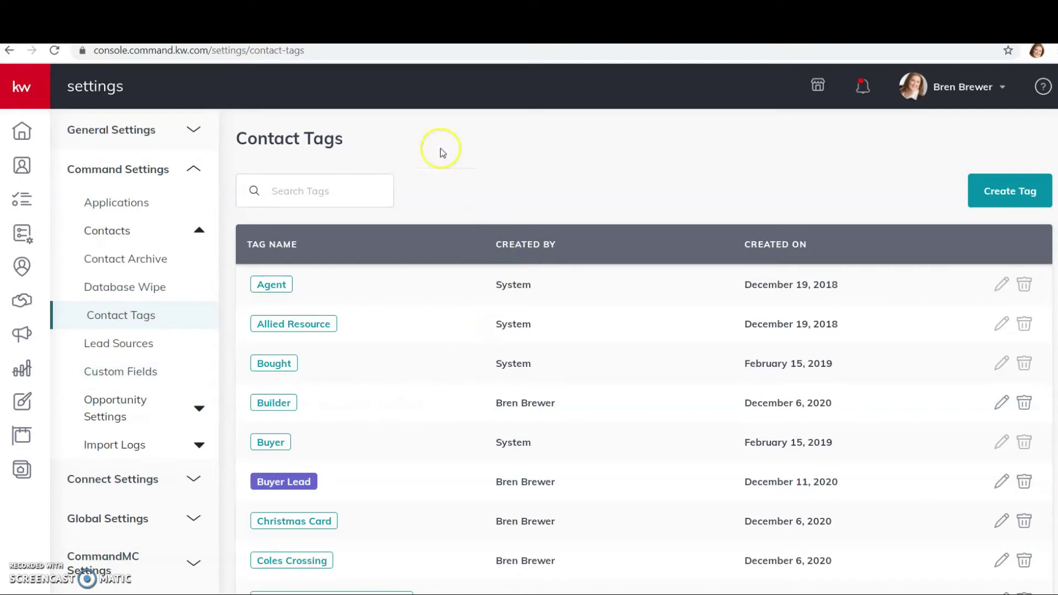
scroll(298, 275, down, 2)
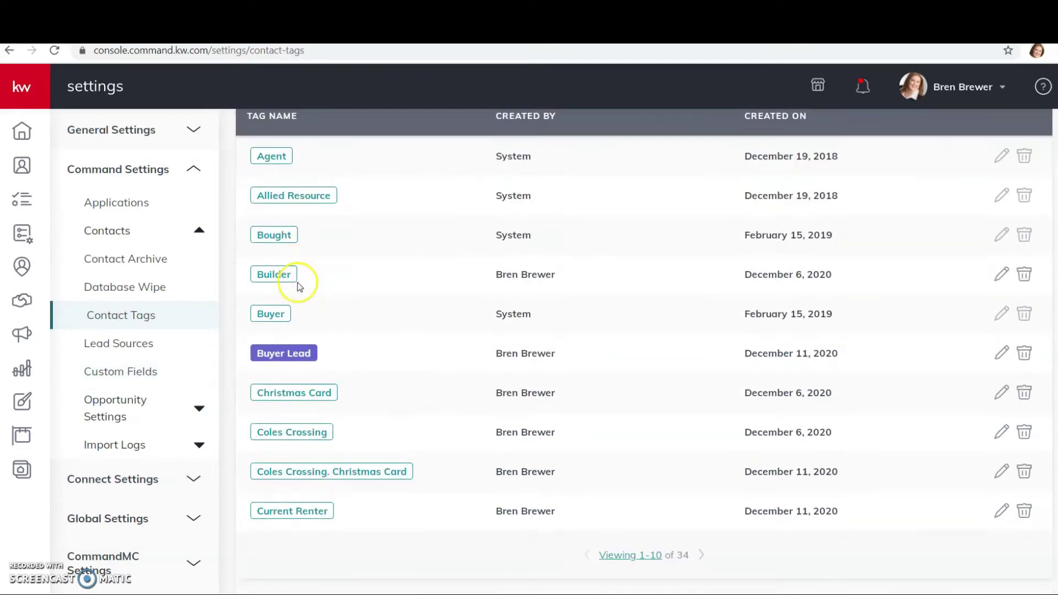
scroll(376, 477, up, 2)
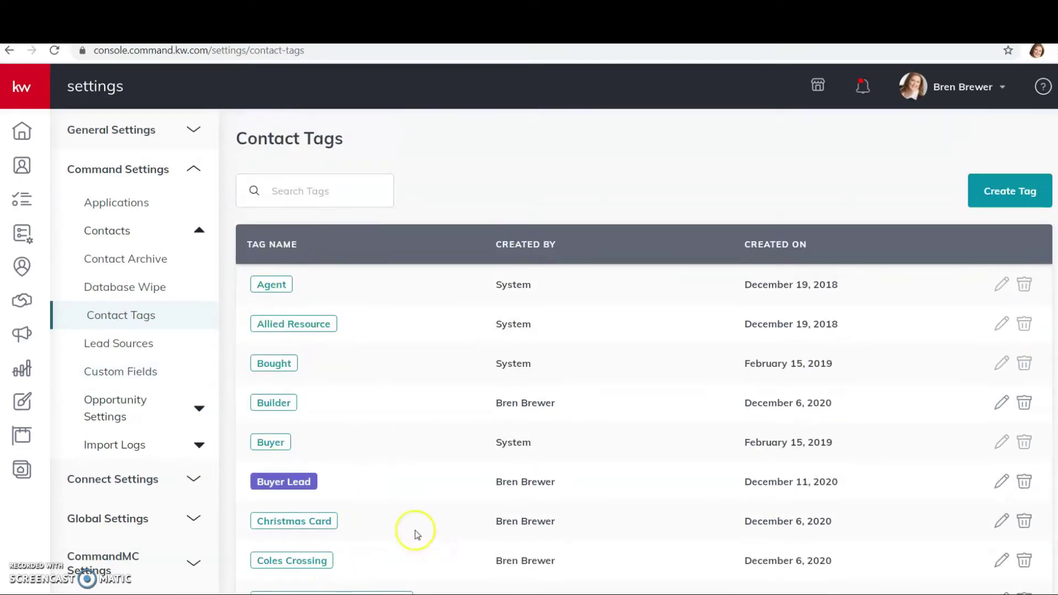
scroll(523, 309, down, 1)
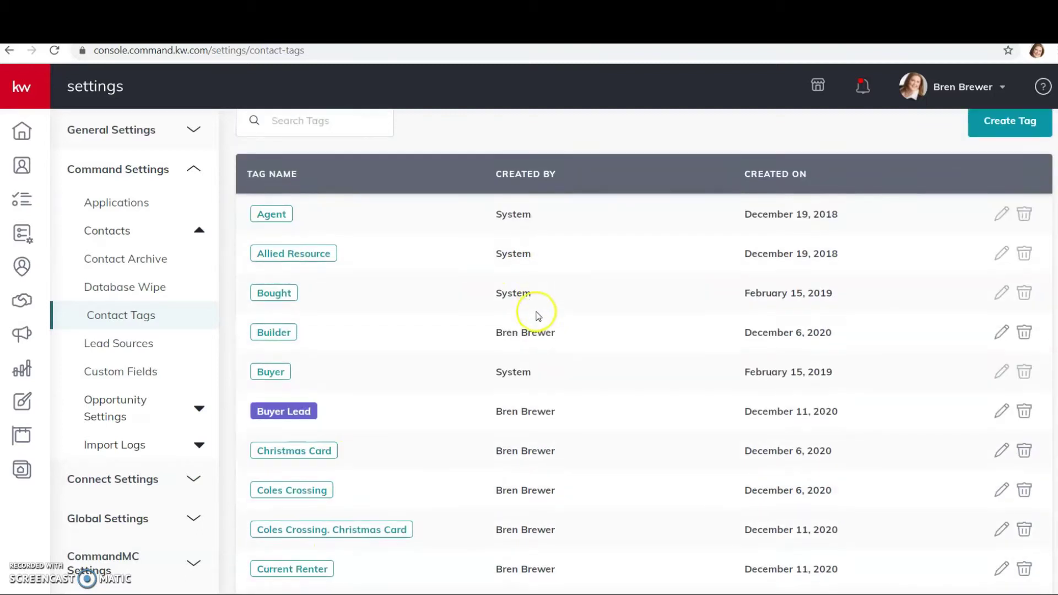
scroll(701, 334, up, 1)
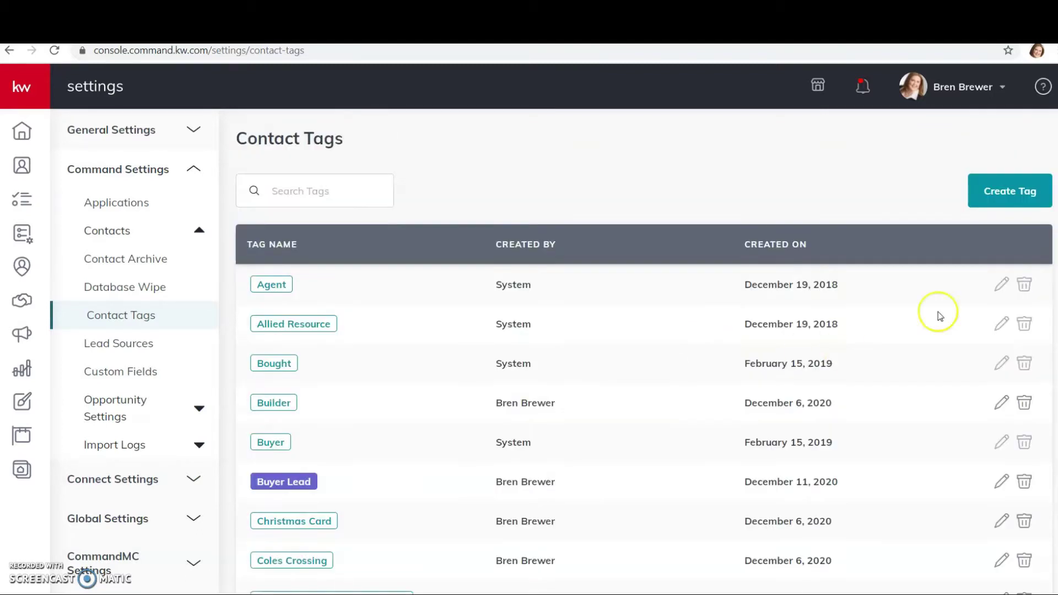
Step: Try creating a purple SOI tag, which is rejected as already existing
click(1021, 201)
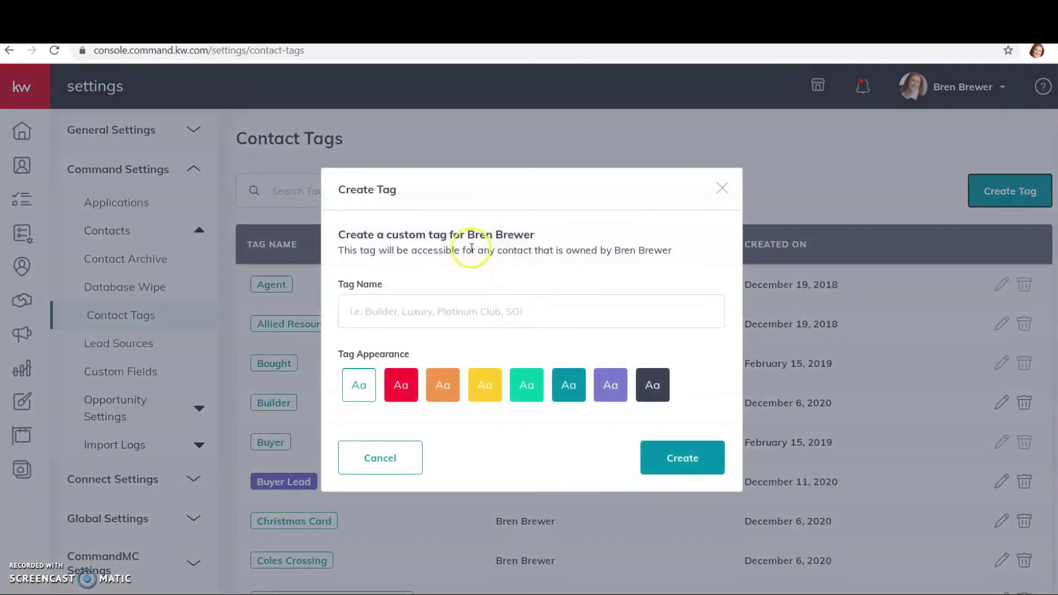
click(475, 310)
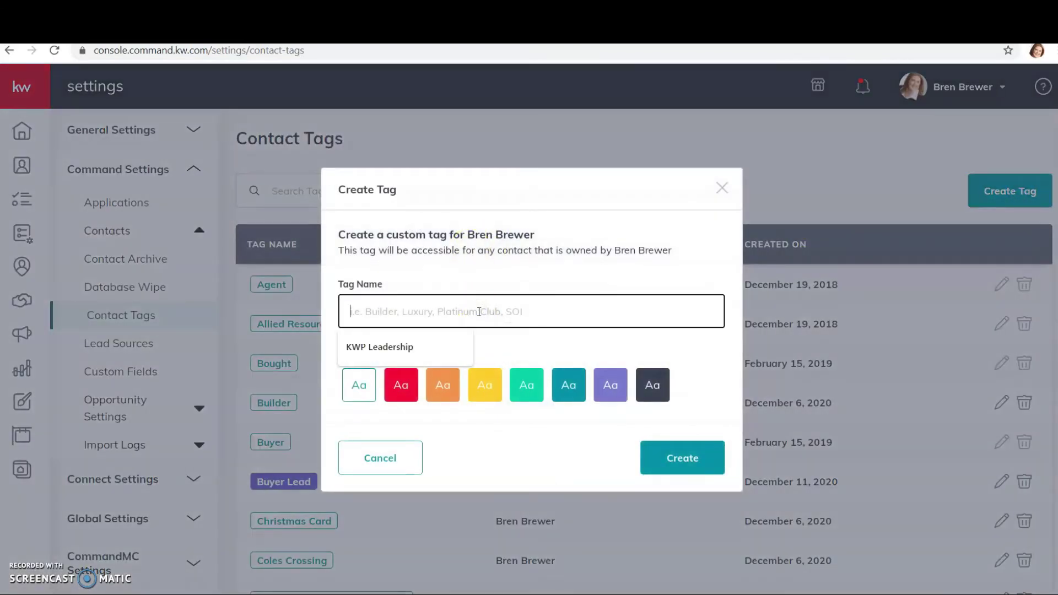
text(SOI)
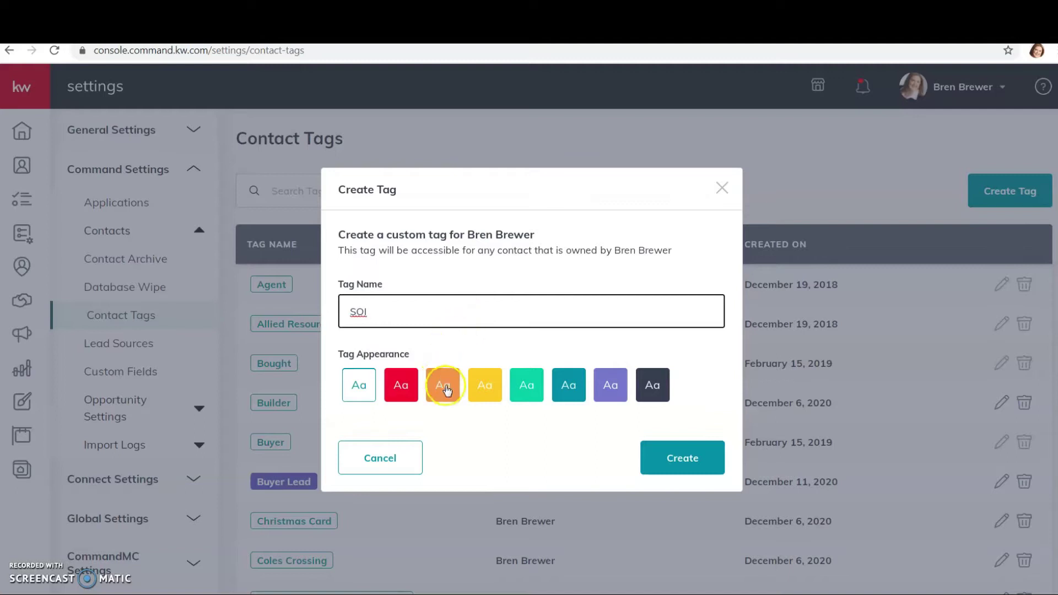
click(602, 391)
click(681, 457)
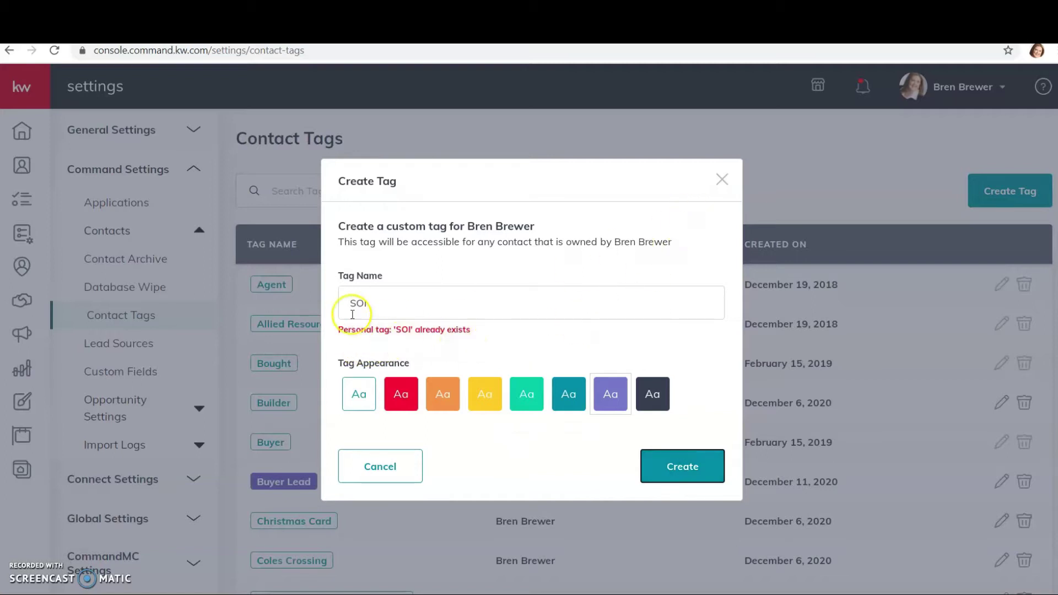
Step: Try the names KW and Christmas Card instead, then cancel the new tag
drag(369, 304, 325, 298)
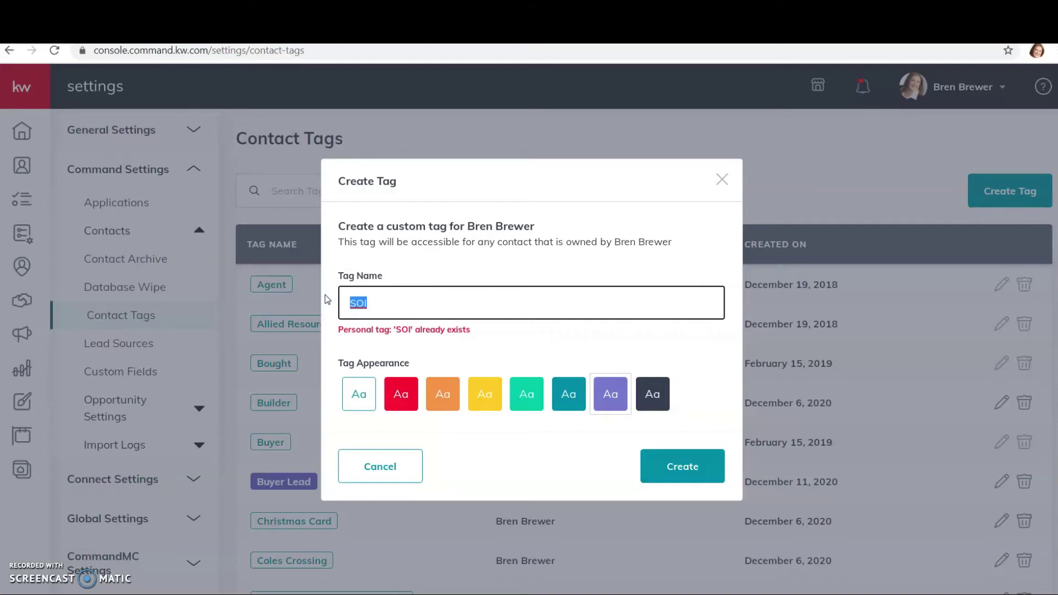
text(KWP)
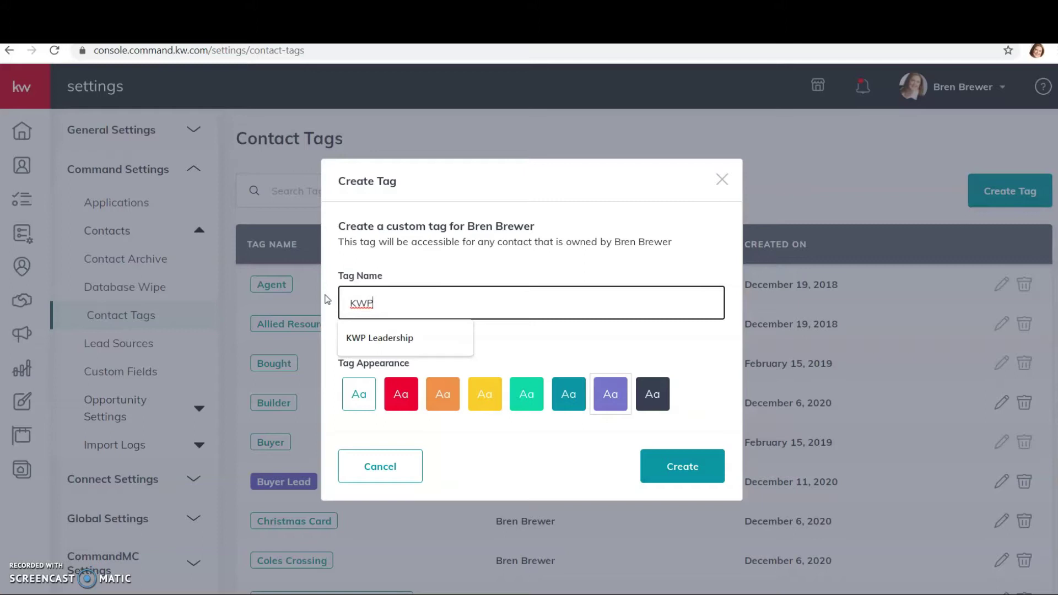
key(BackSpace)
key(BackSpace)
key(BackSpace)
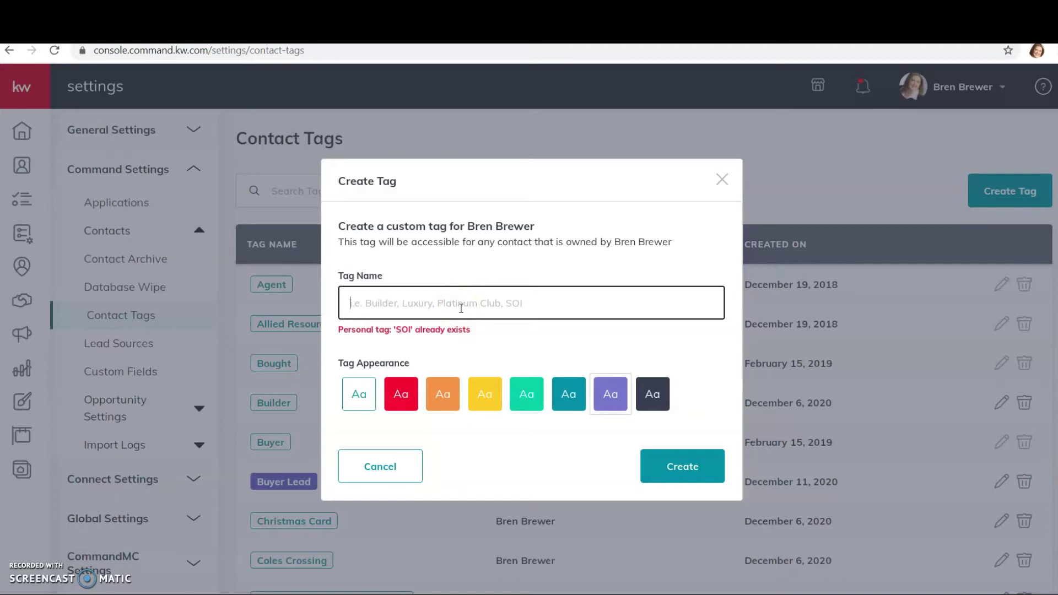
text(c)
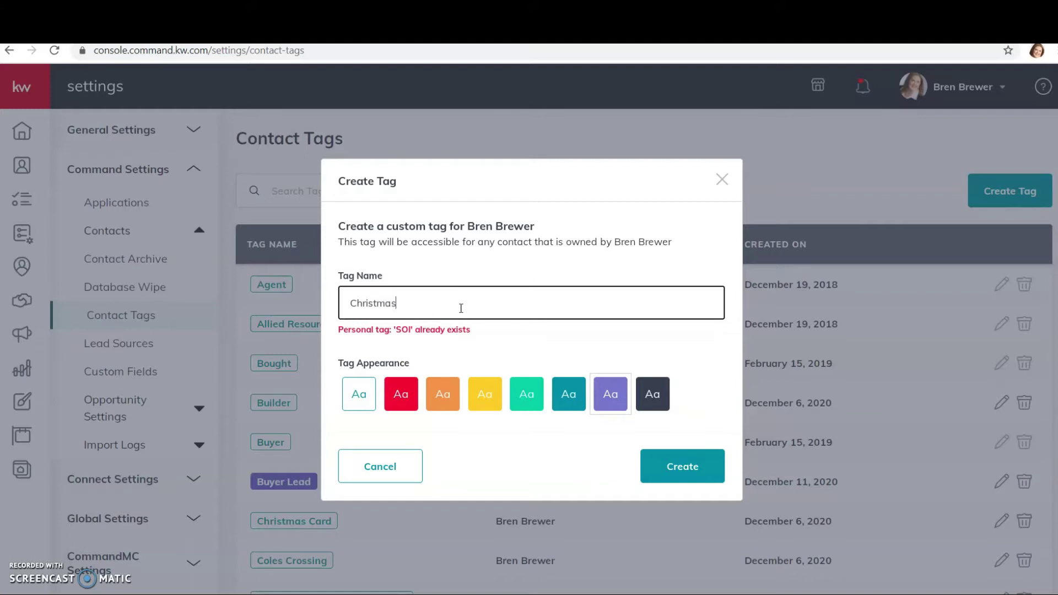
text(hristmas Card)
key(BackSpace)
key(BackSpace)
key(BackSpace)
key(BackSpace)
key(BackSpace)
key(BackSpace)
key(BackSpace)
key(BackSpace)
key(BackSpace)
key(BackSpace)
key(BackSpace)
key(BackSpace)
key(BackSpace)
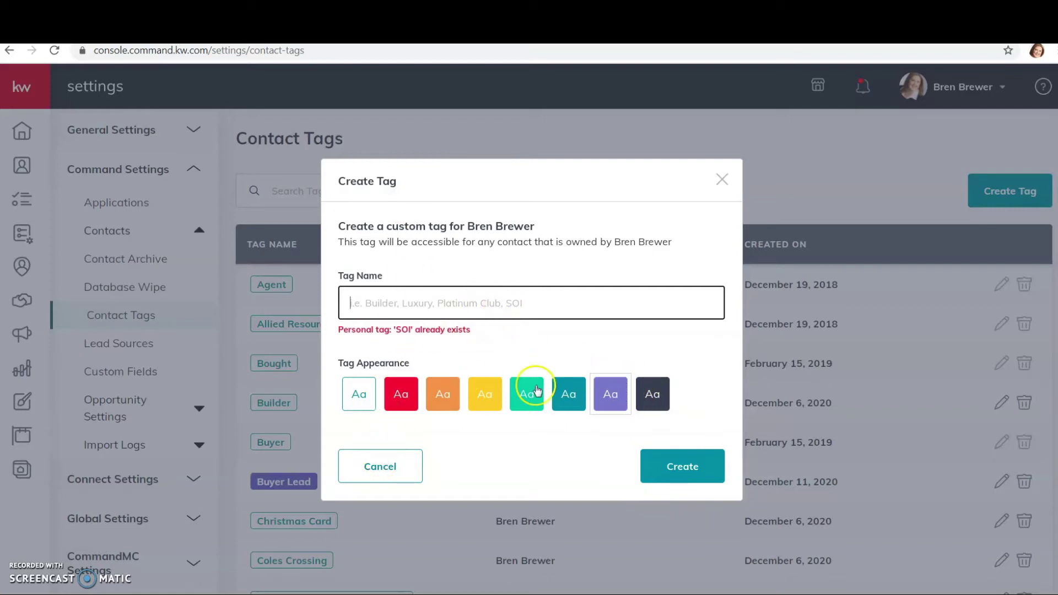
click(410, 480)
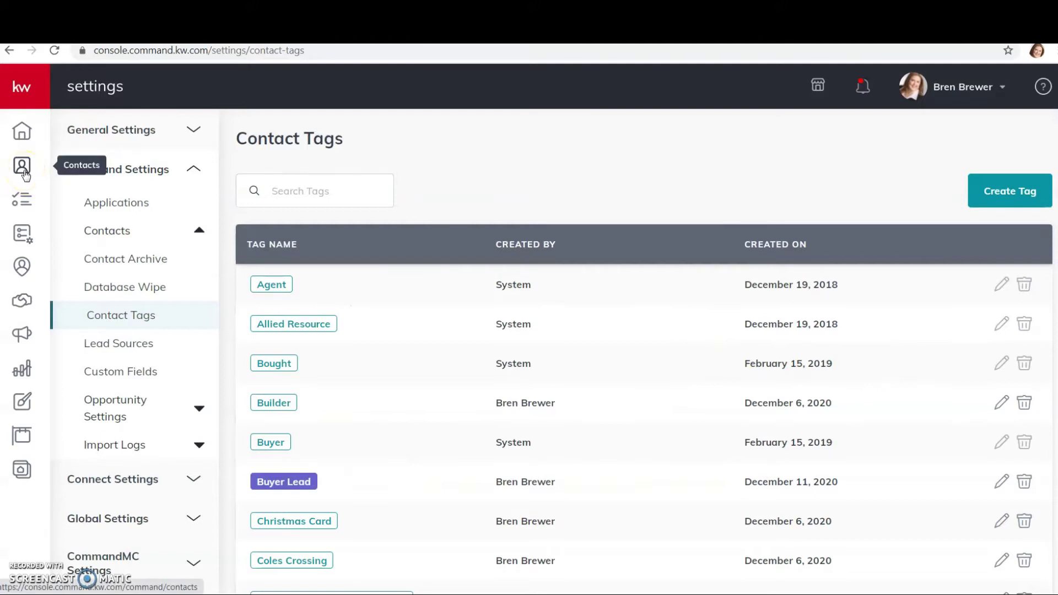
Step: Add a new contact, entering the contact's full name, primary e-mail and primary phone number
click(26, 166)
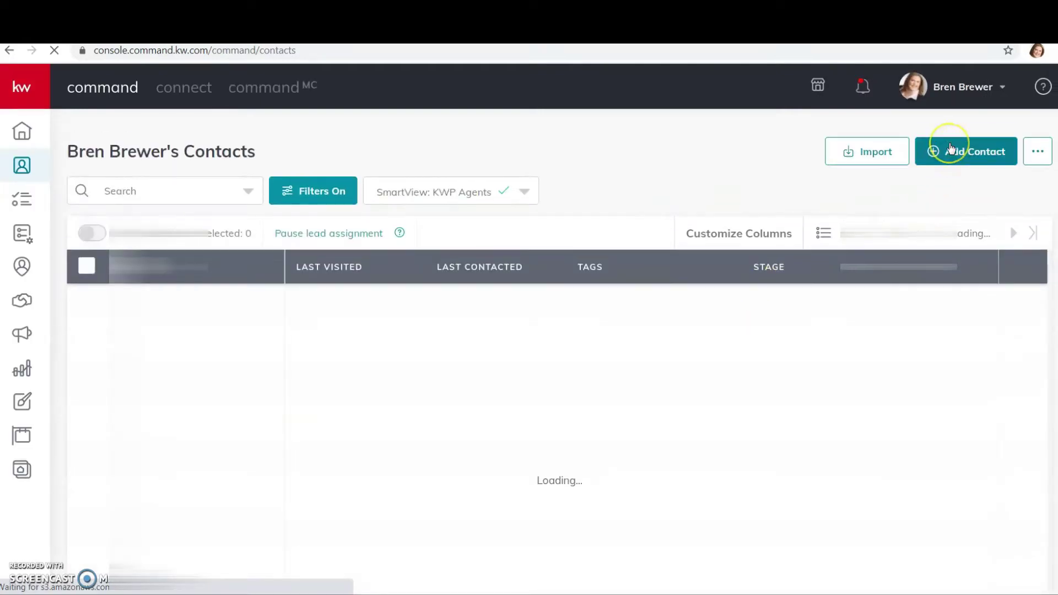
click(950, 147)
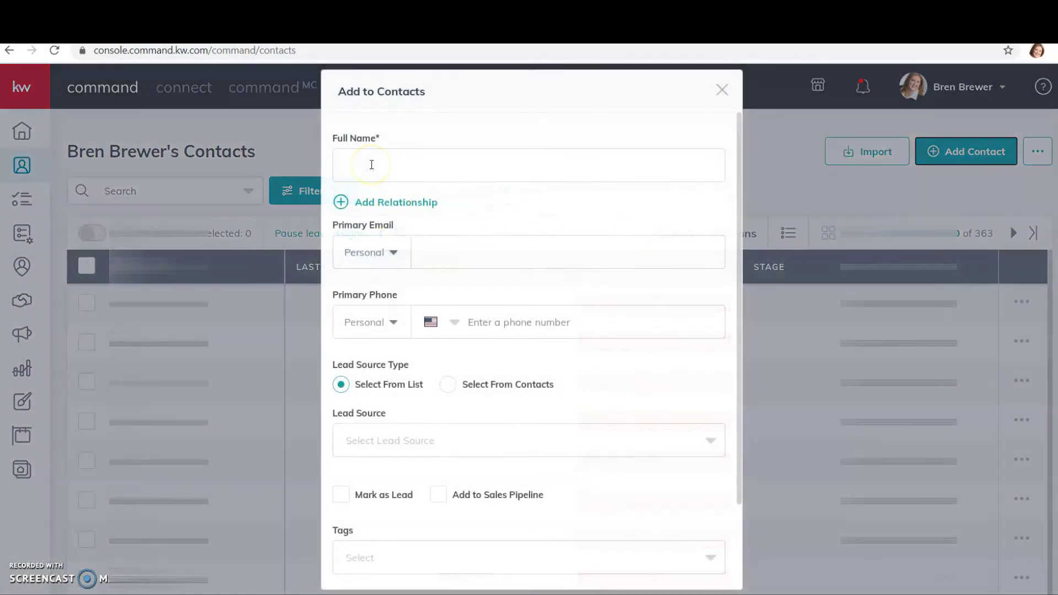
click(372, 164)
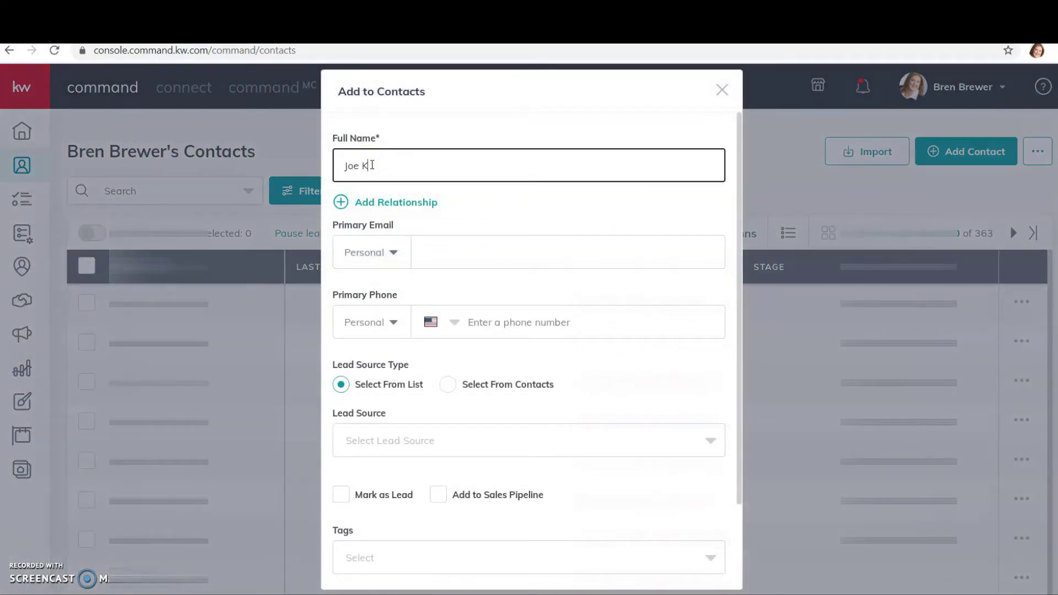
key(Tab)
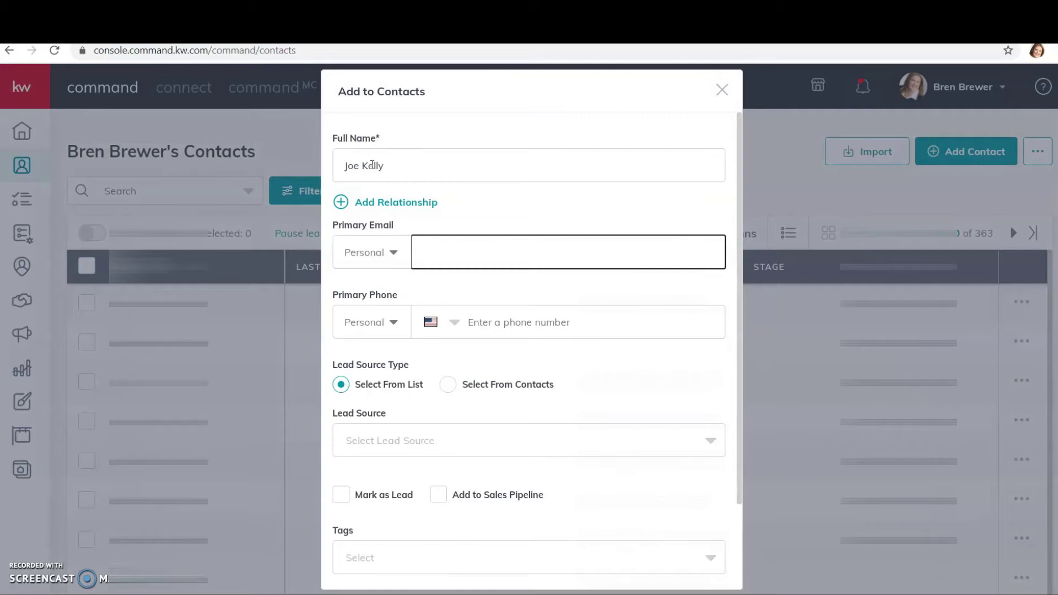
text(123456)
key(Tab)
key(Tab)
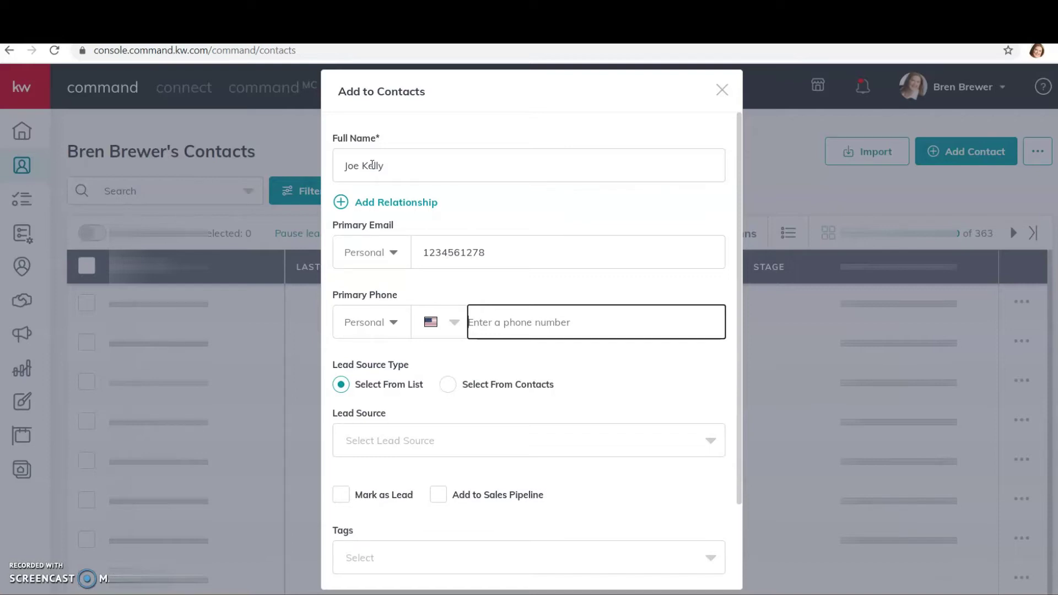
key(shift+Tab)
key(shift+Tab)
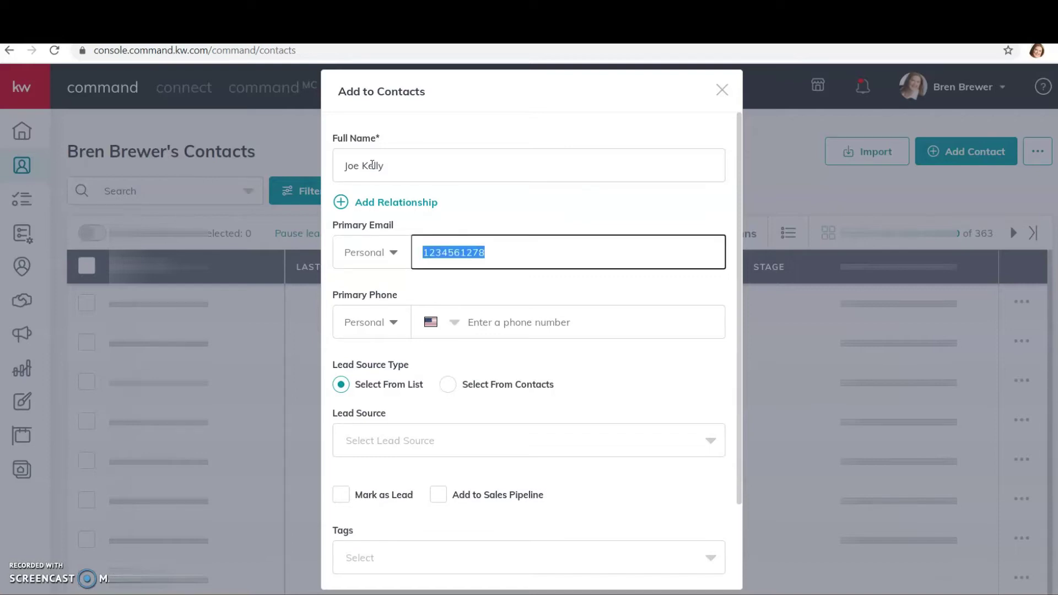
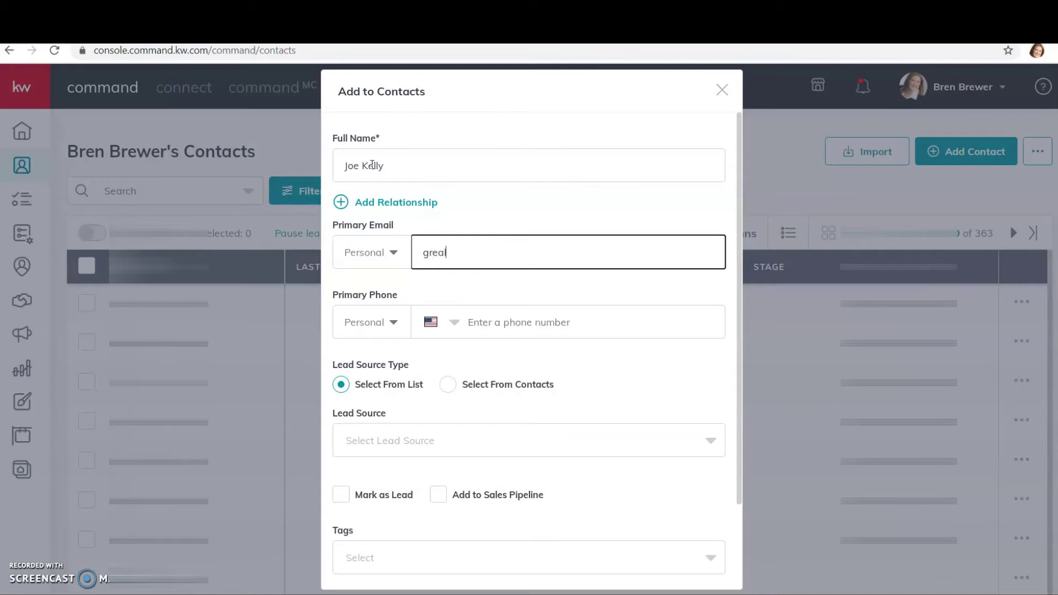
key(Tab)
key(Tab)
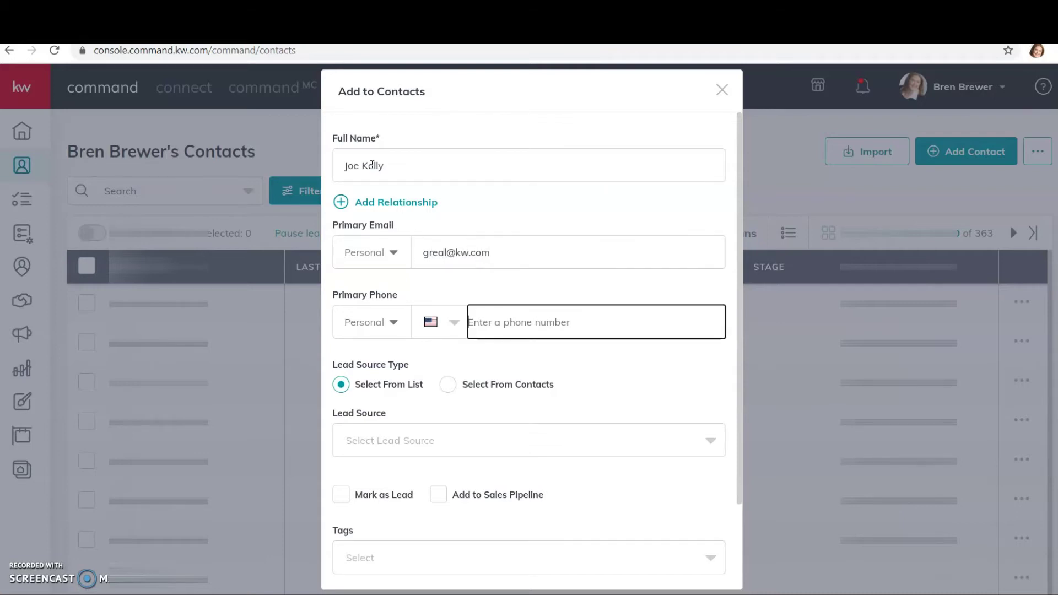
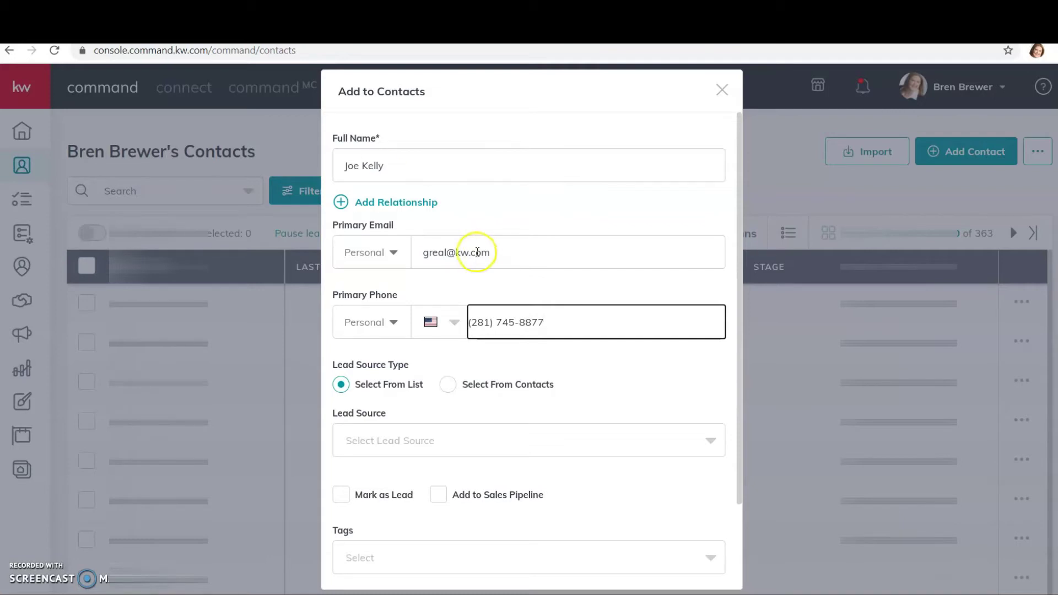
Step: Tag the contact with Agent, Bought, Buyer, Christmas Card, Coles Crossing, Current Renter, KW Agent and KWP Agent
scroll(506, 248, down, 3)
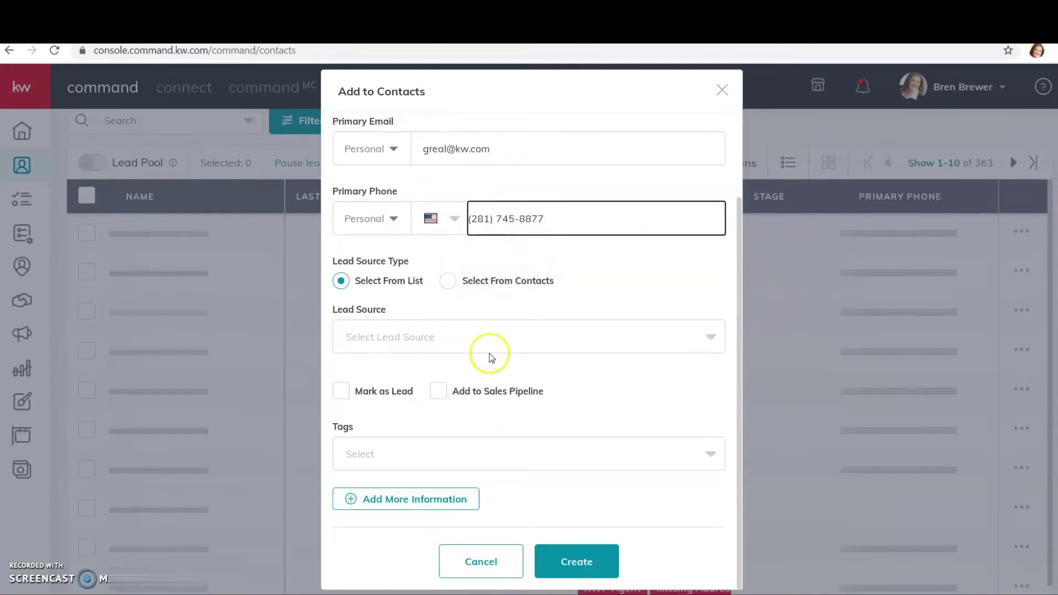
click(477, 445)
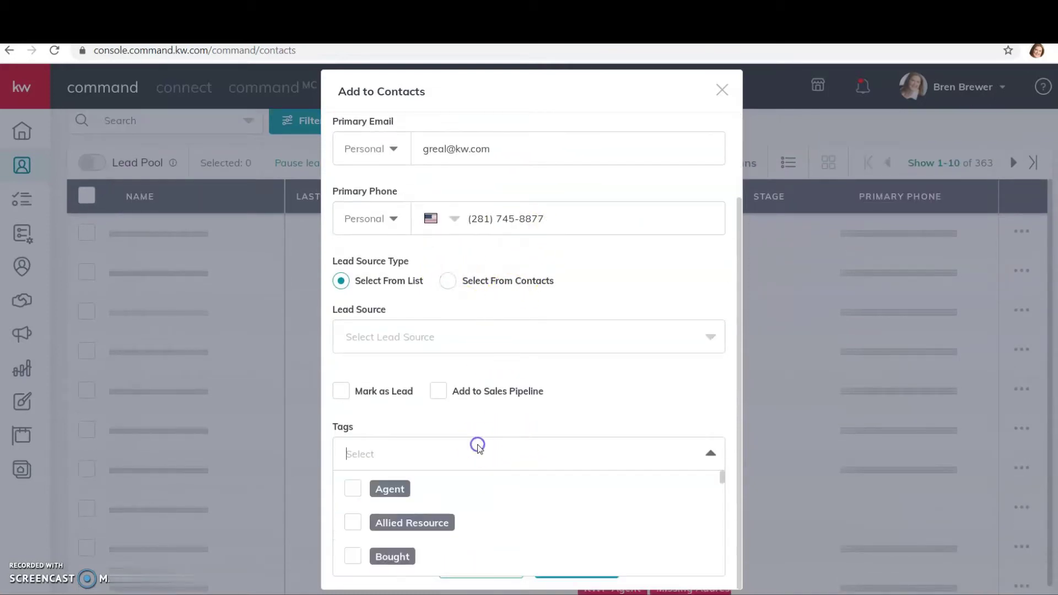
click(392, 489)
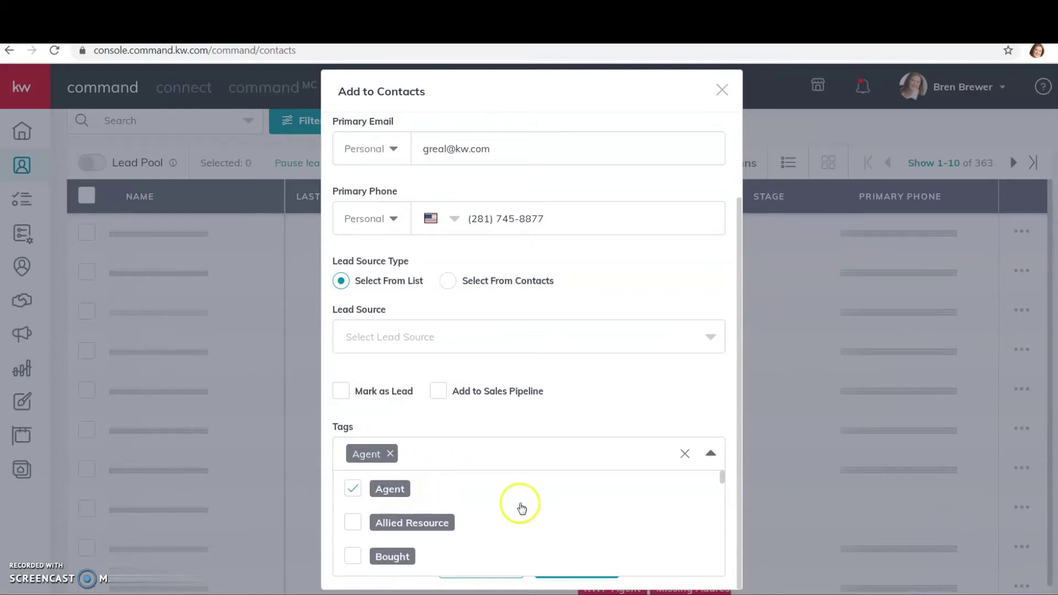
scroll(519, 503, down, 2)
click(391, 488)
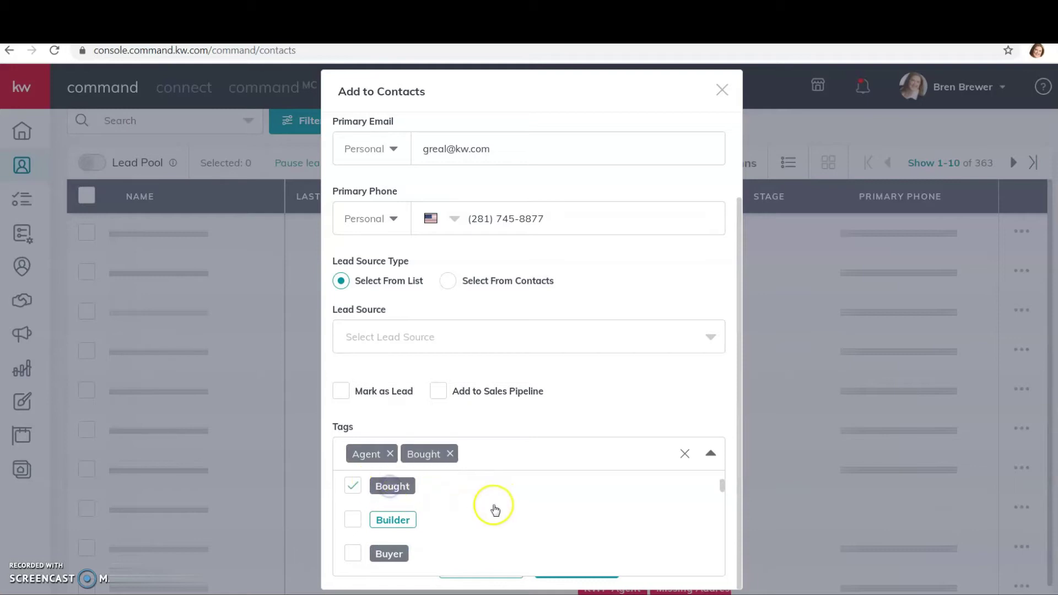
scroll(491, 505, down, 2)
click(384, 489)
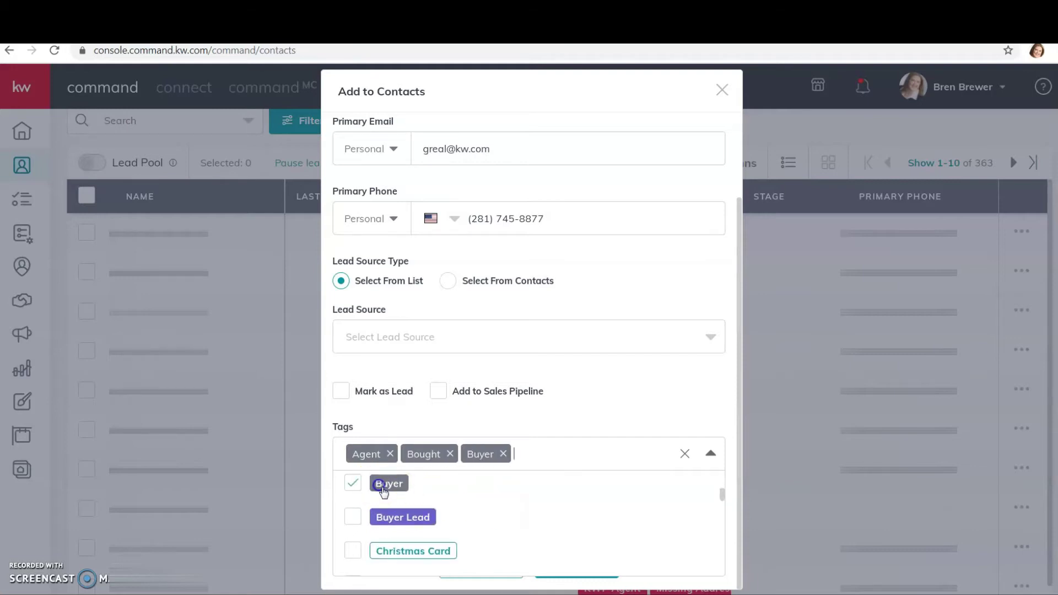
click(438, 550)
scroll(474, 523, down, 2)
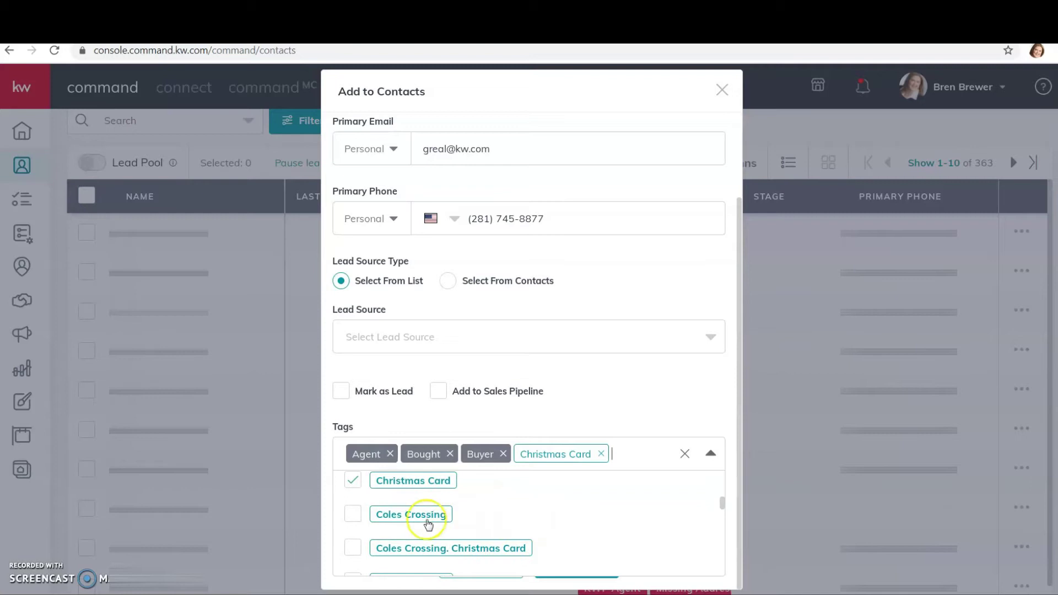
click(420, 512)
scroll(525, 554, down, 1)
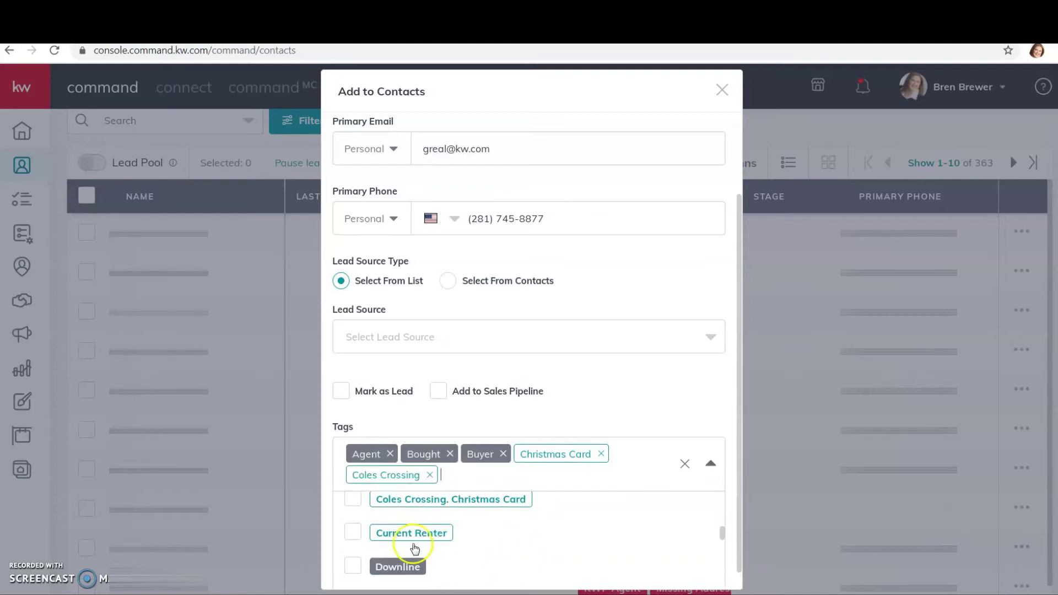
click(407, 534)
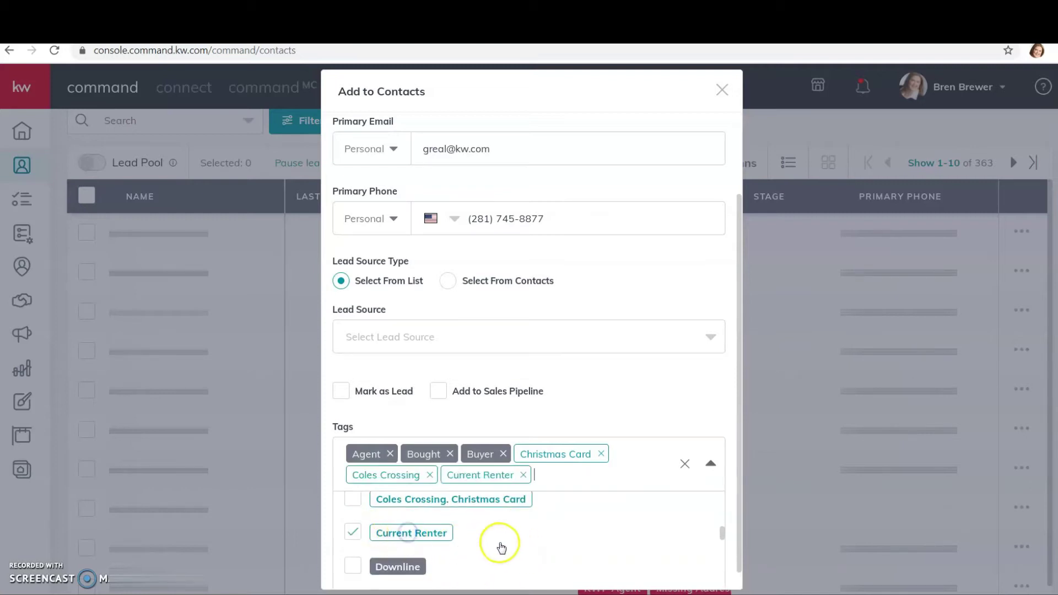
scroll(496, 546, down, 3)
click(400, 529)
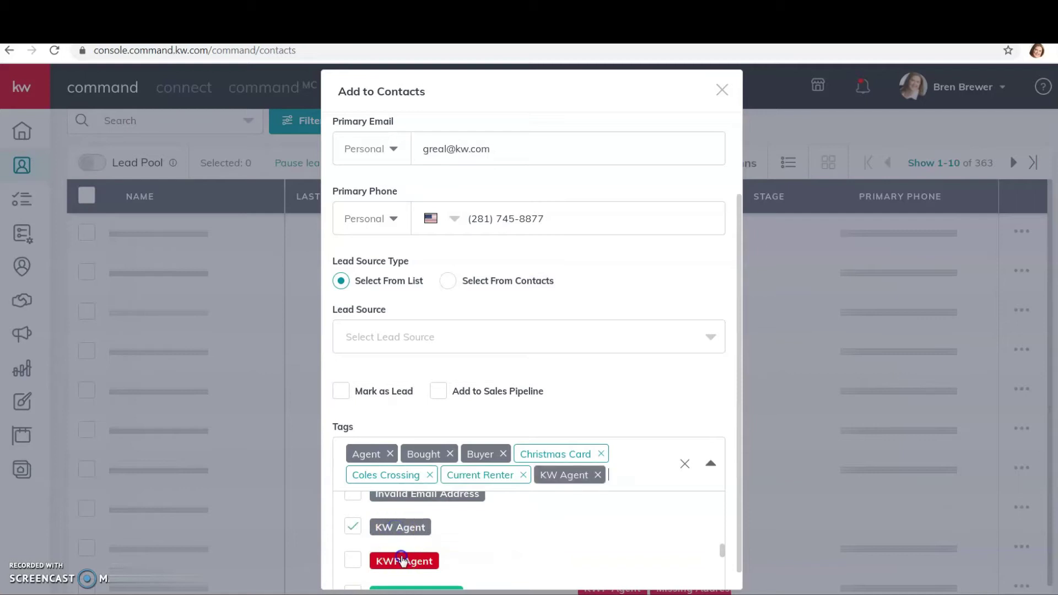
click(404, 561)
scroll(529, 557, down, 4)
scroll(530, 545, down, 2)
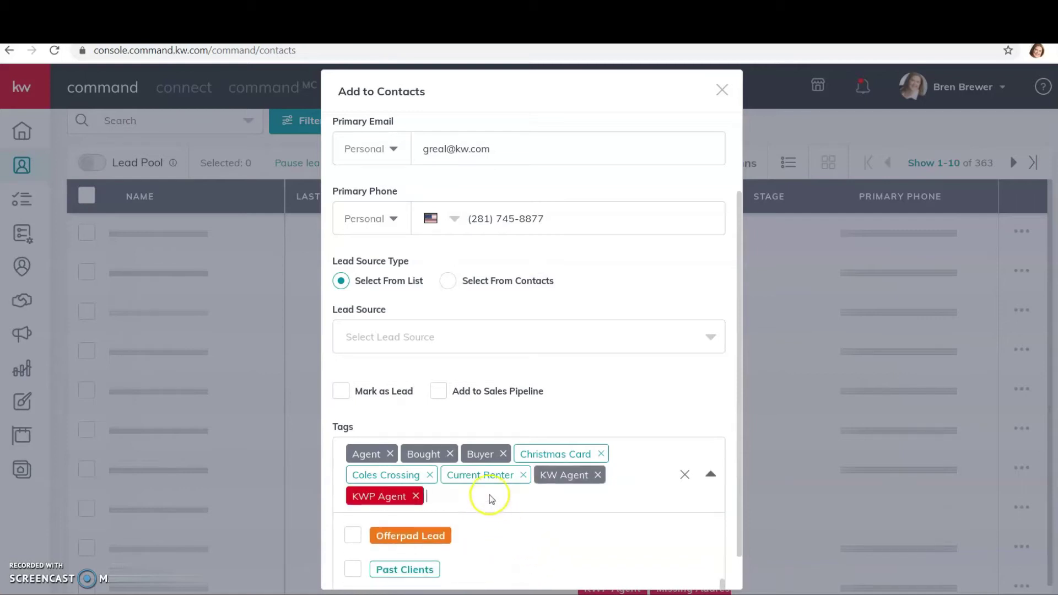
click(711, 474)
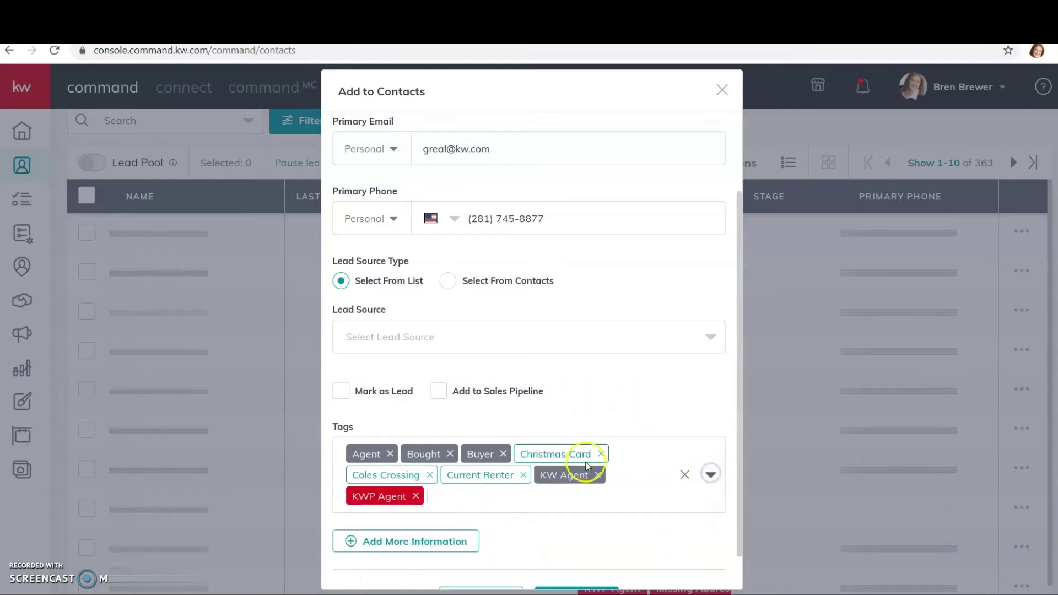
scroll(537, 386, down, 1)
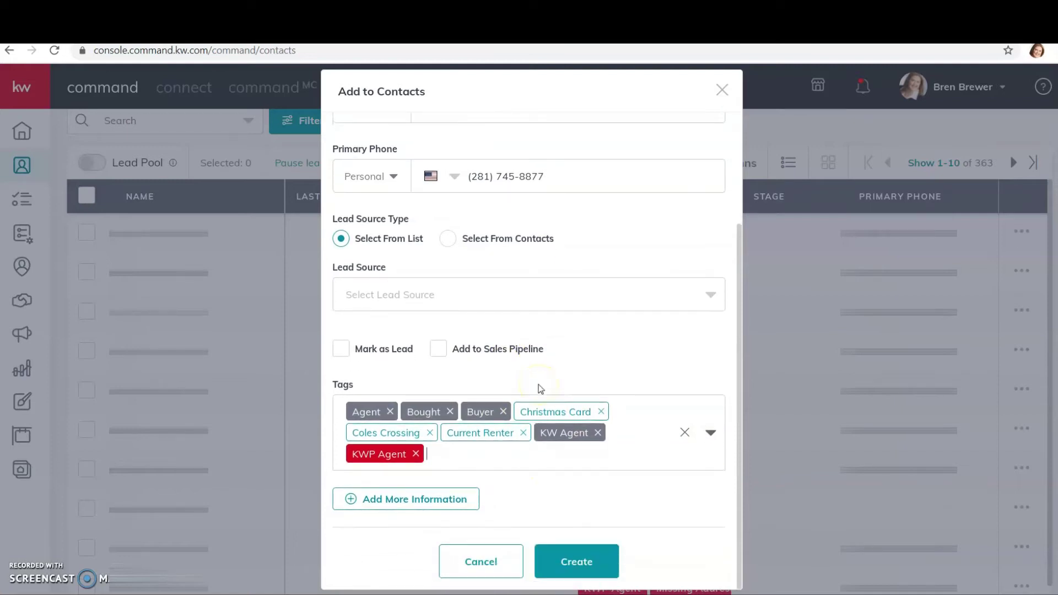
Step: Reveal the extra contact sections and look through the Additional Contact Information fields, then collapse them
click(436, 502)
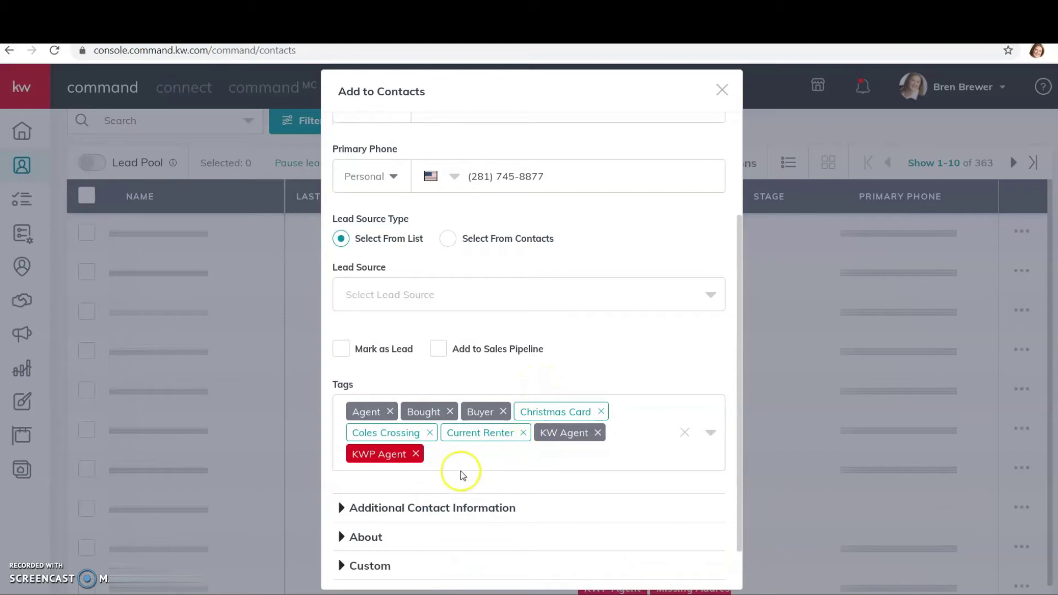
click(437, 511)
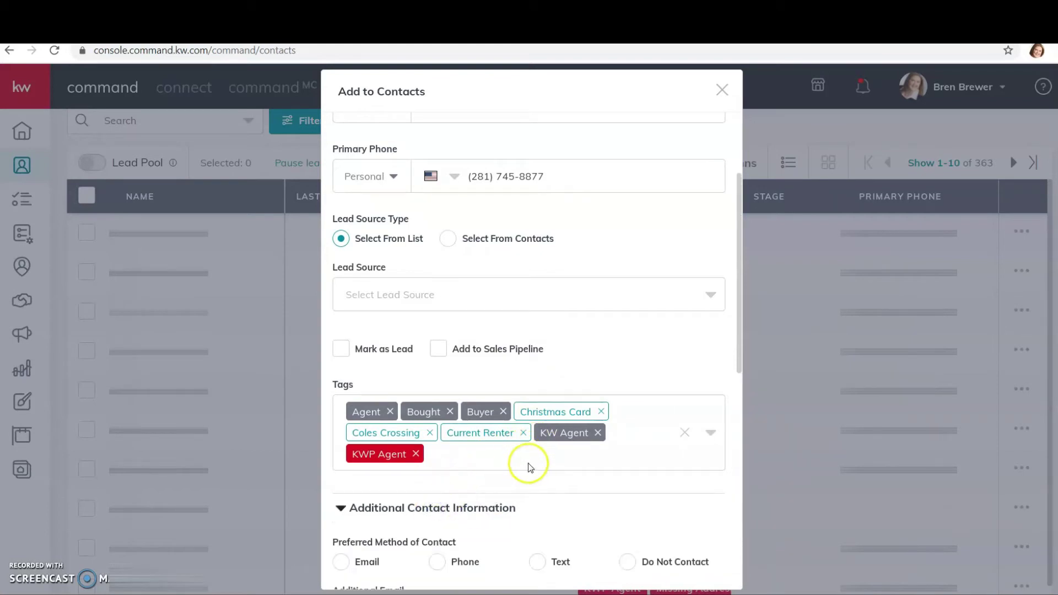
scroll(529, 465, down, 3)
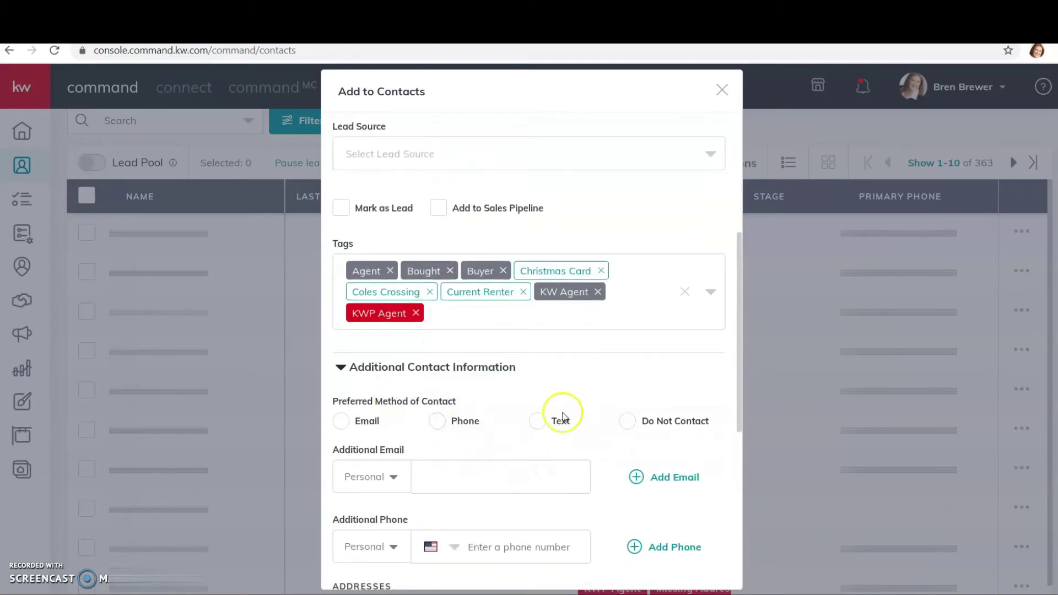
scroll(583, 420, down, 3)
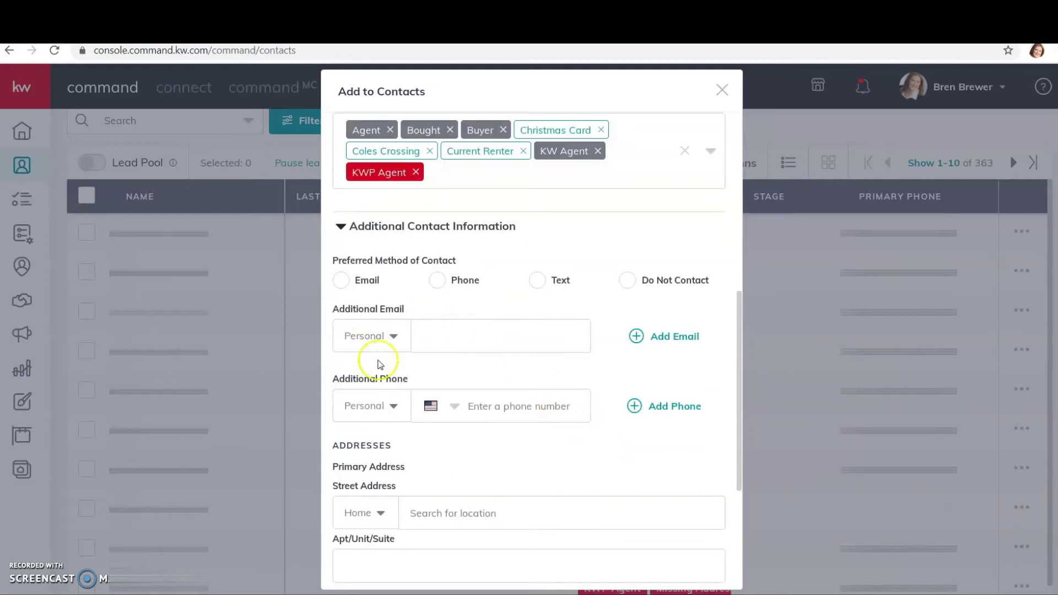
scroll(597, 405, down, 2)
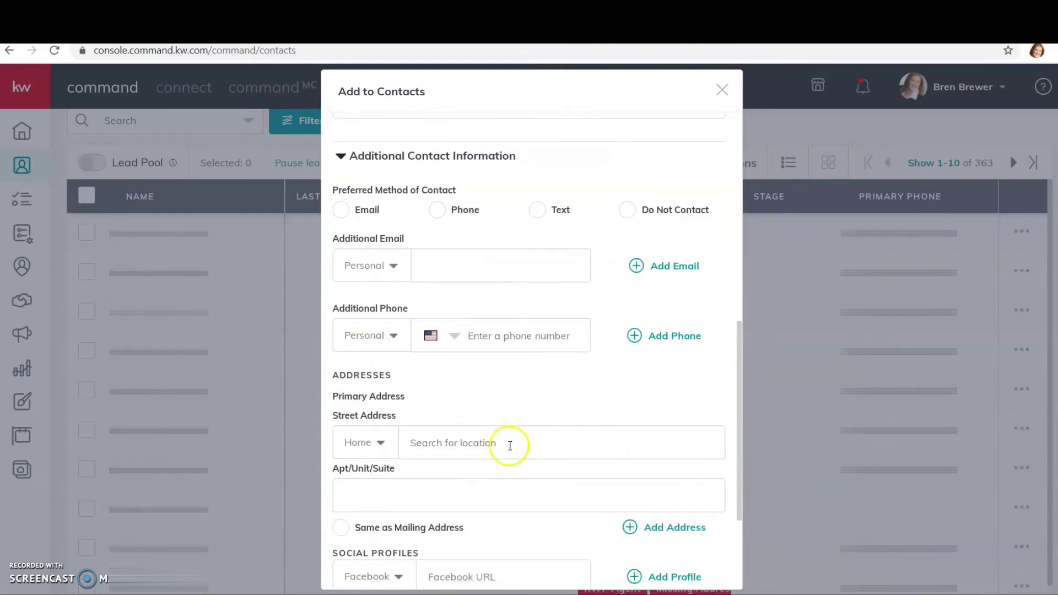
scroll(548, 428, down, 3)
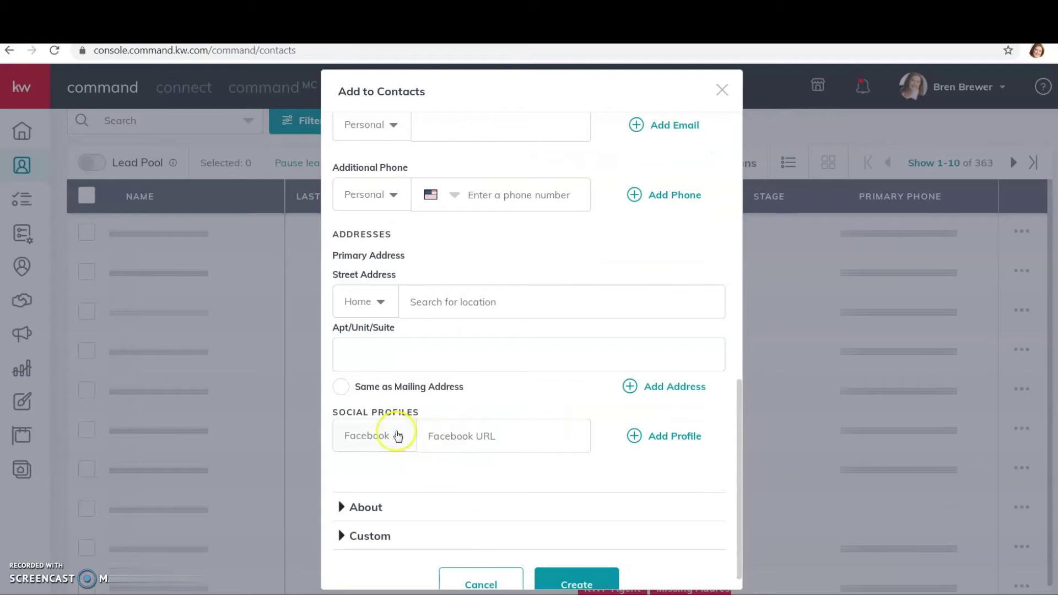
scroll(515, 338, down, 1)
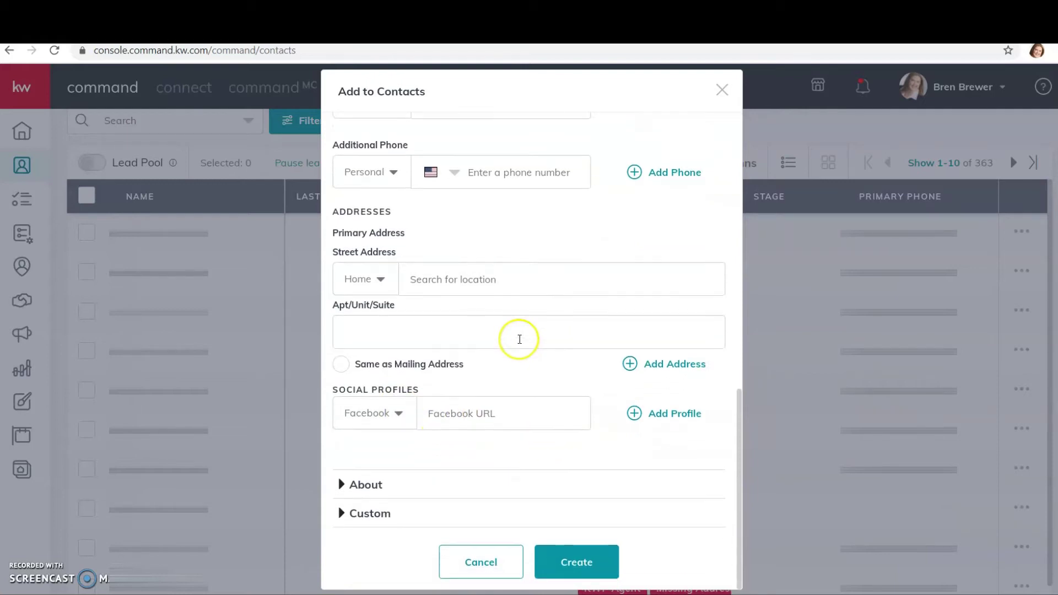
scroll(512, 373, up, 4)
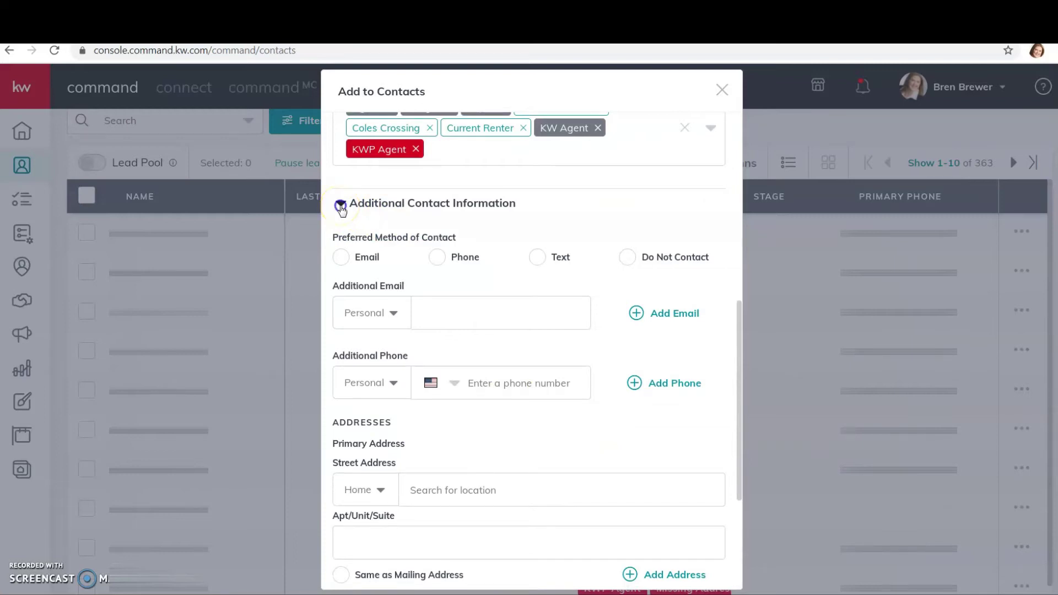
click(341, 207)
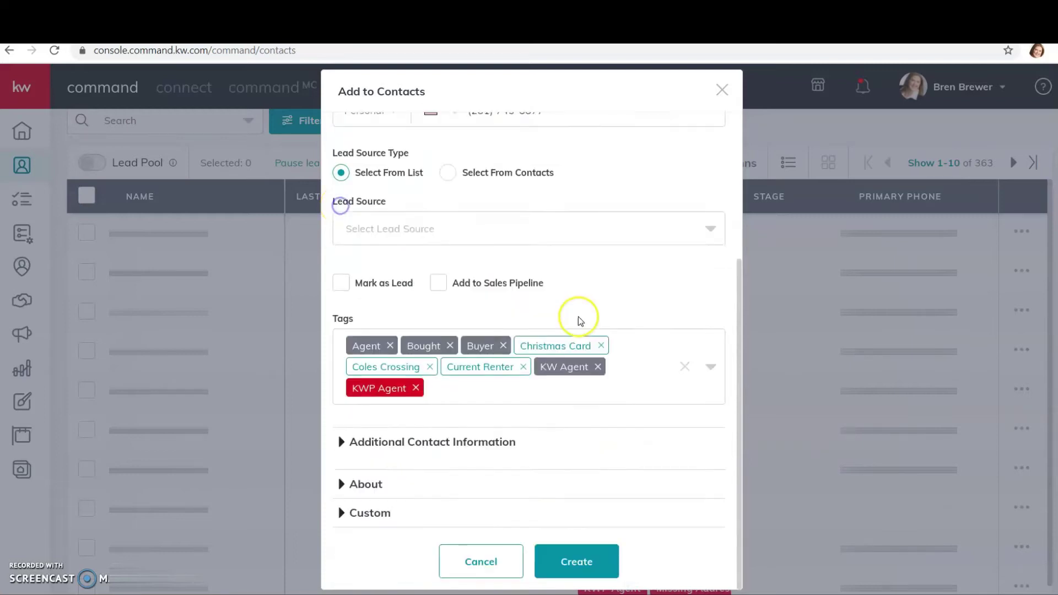
click(375, 485)
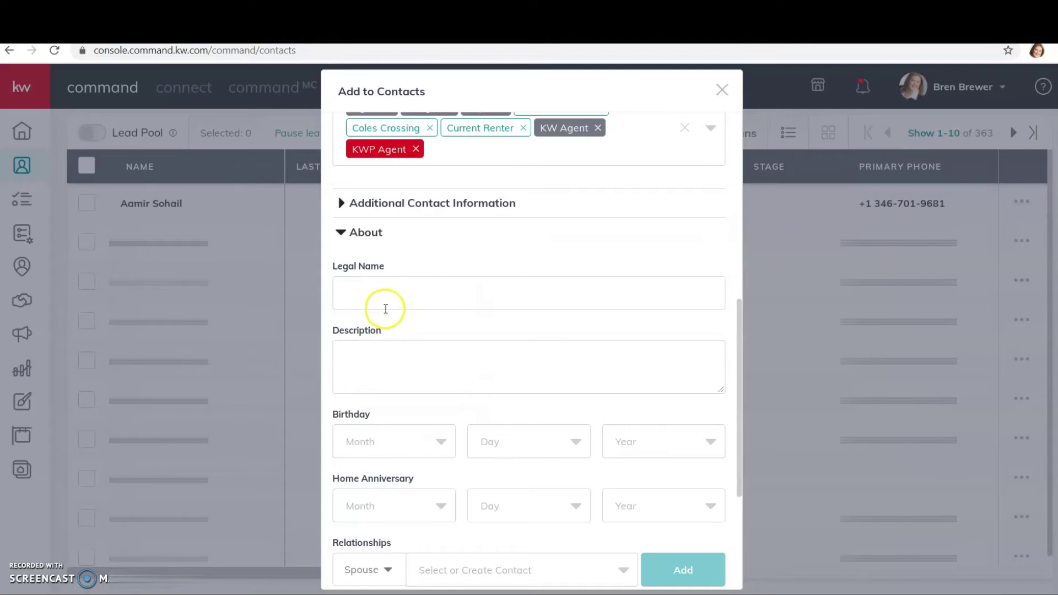
scroll(518, 397, down, 1)
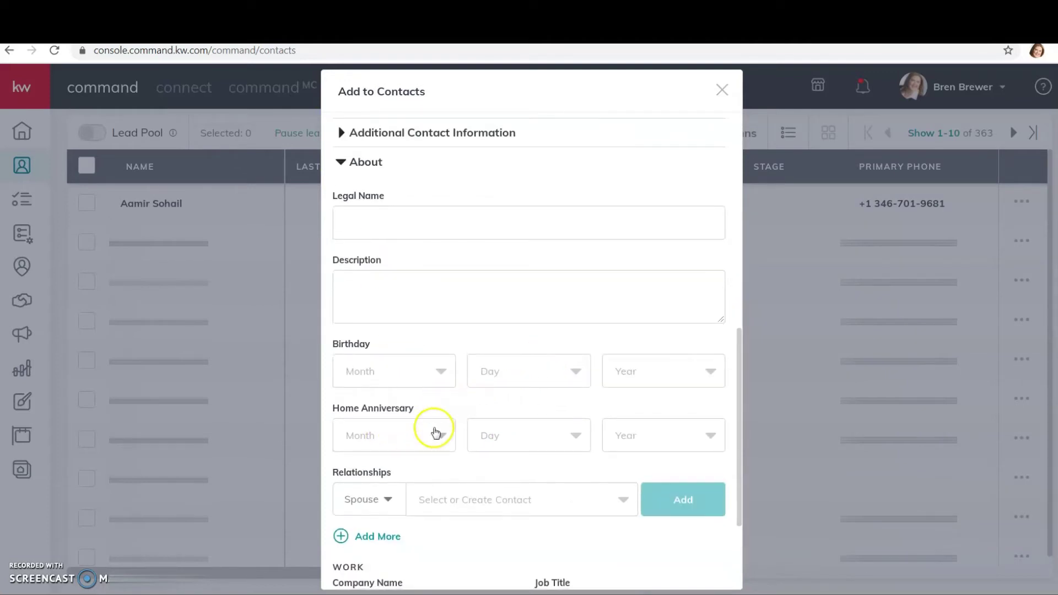
click(389, 492)
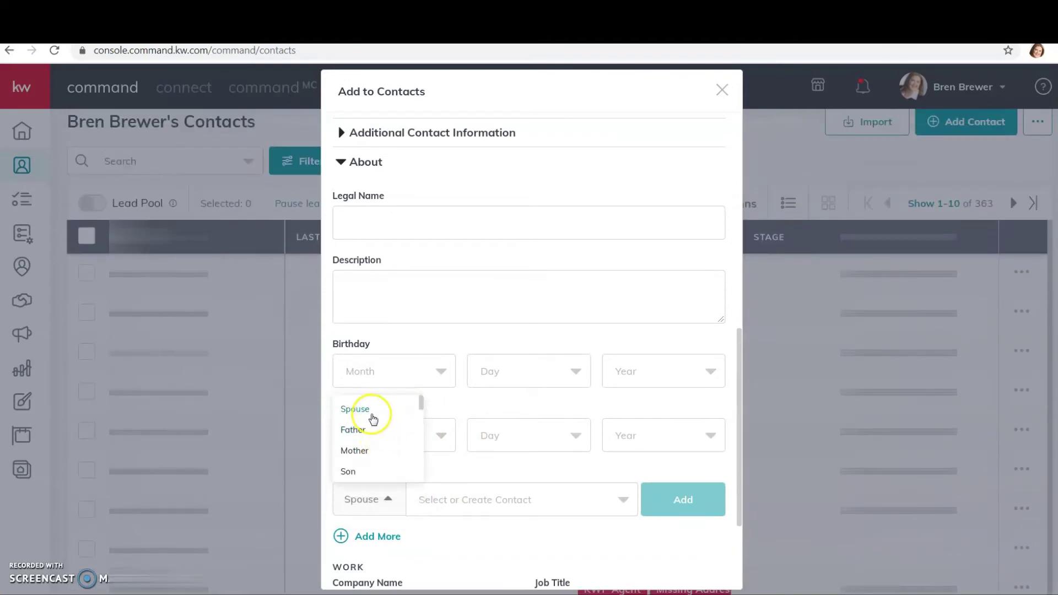
scroll(366, 442, down, 2)
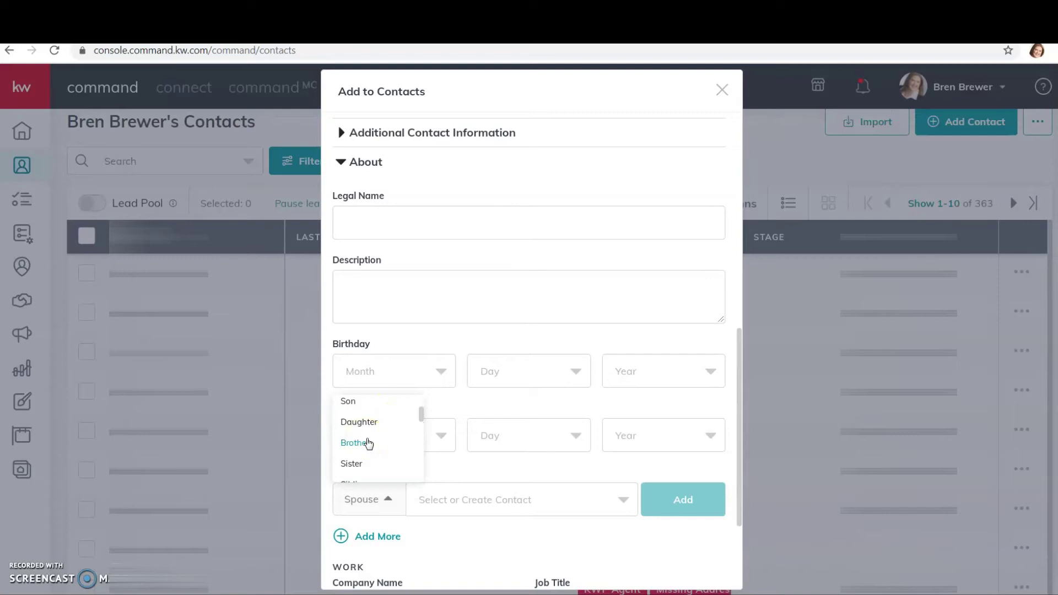
scroll(367, 442, down, 3)
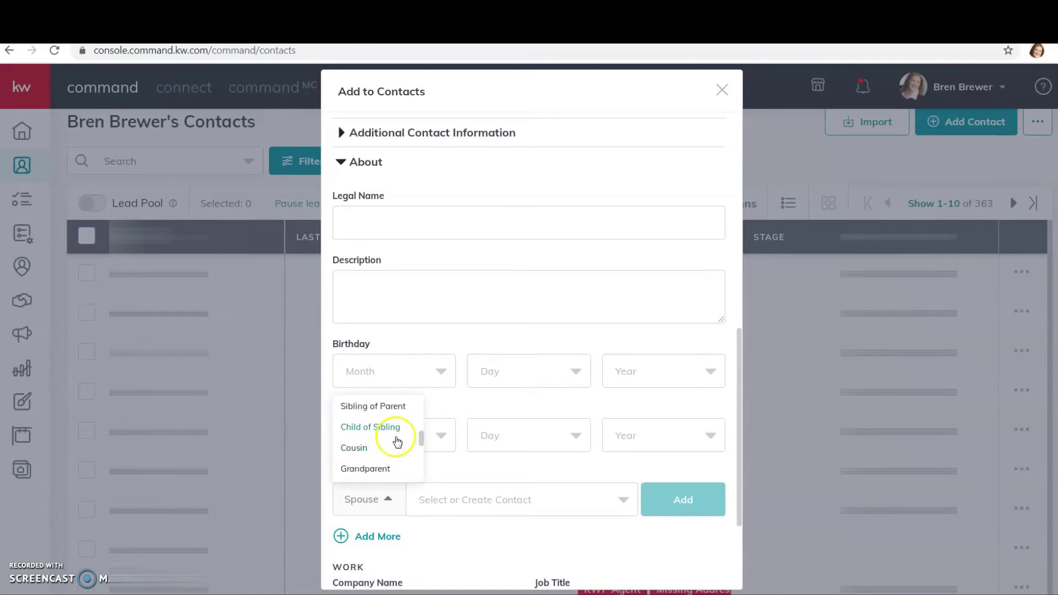
scroll(395, 441, down, 4)
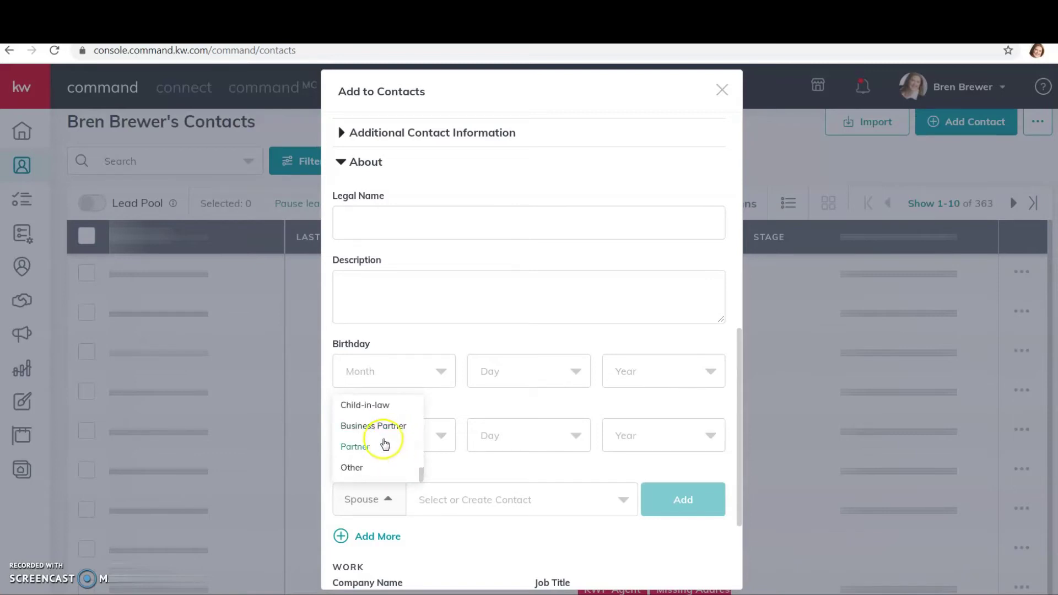
click(478, 547)
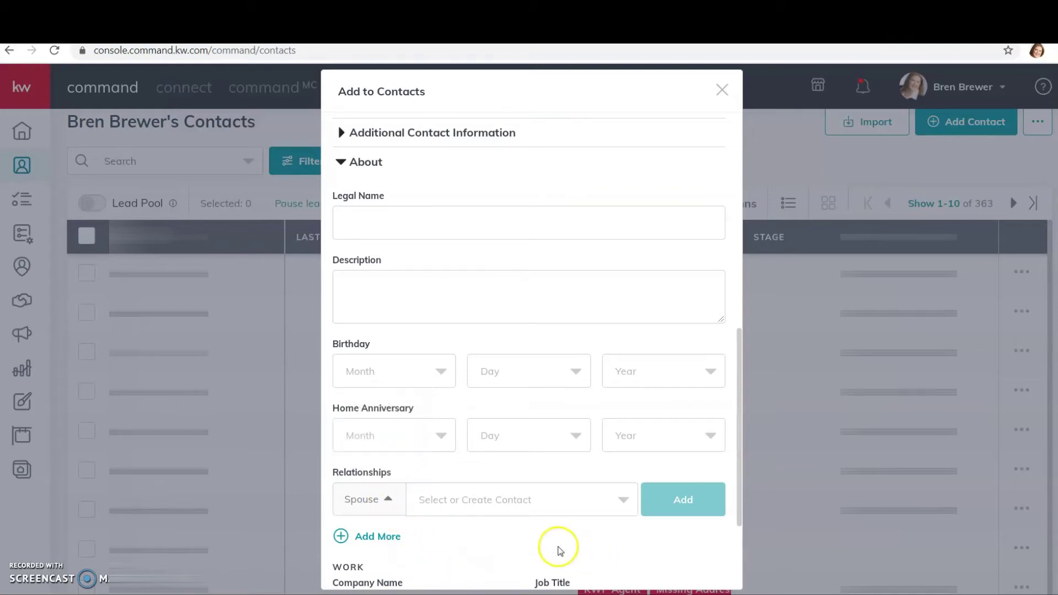
scroll(557, 547, down, 3)
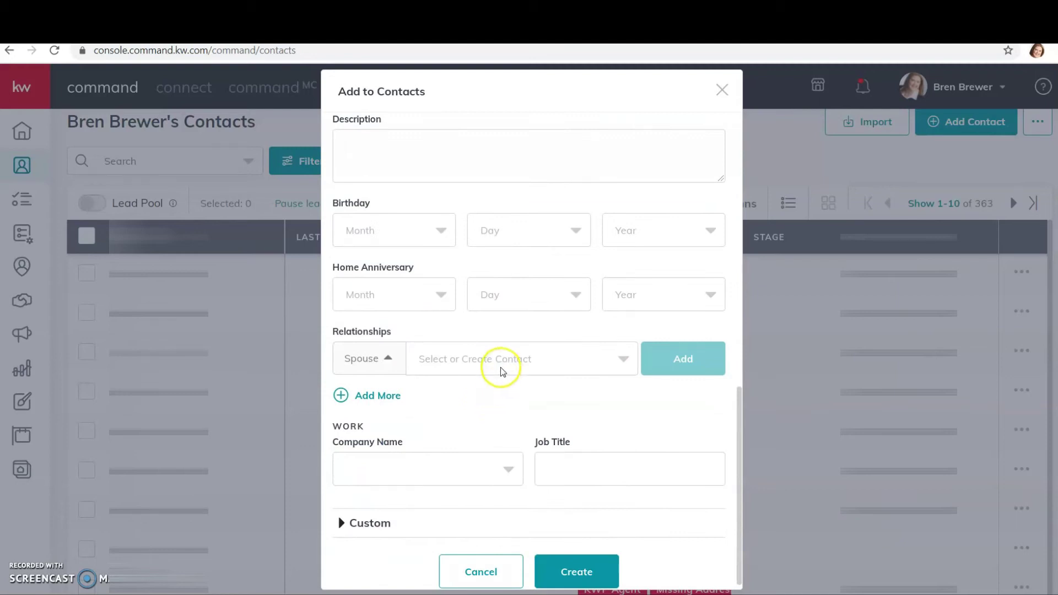
scroll(496, 386, down, 1)
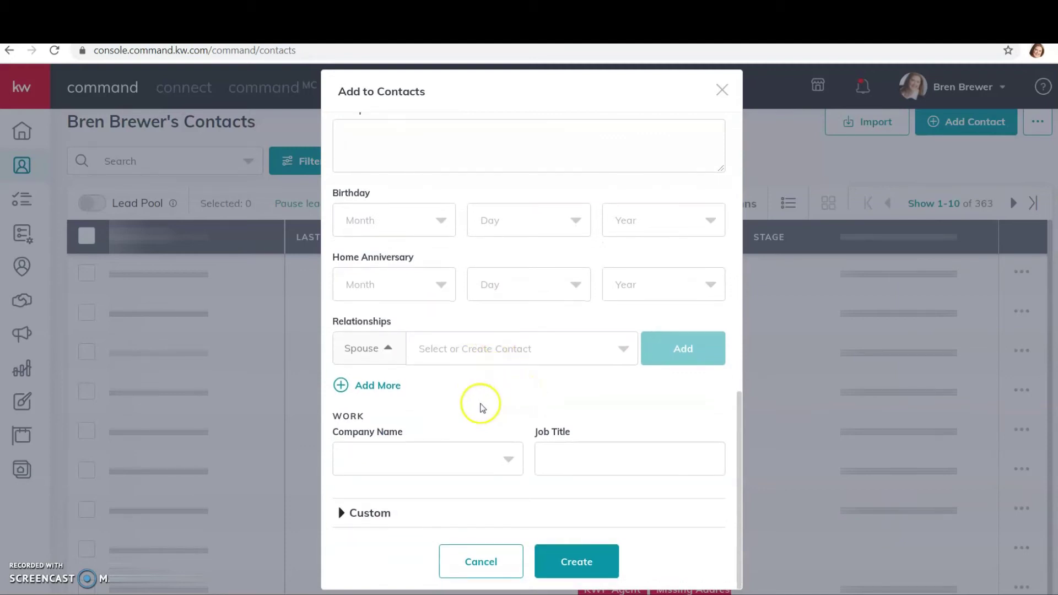
scroll(413, 380, up, 2)
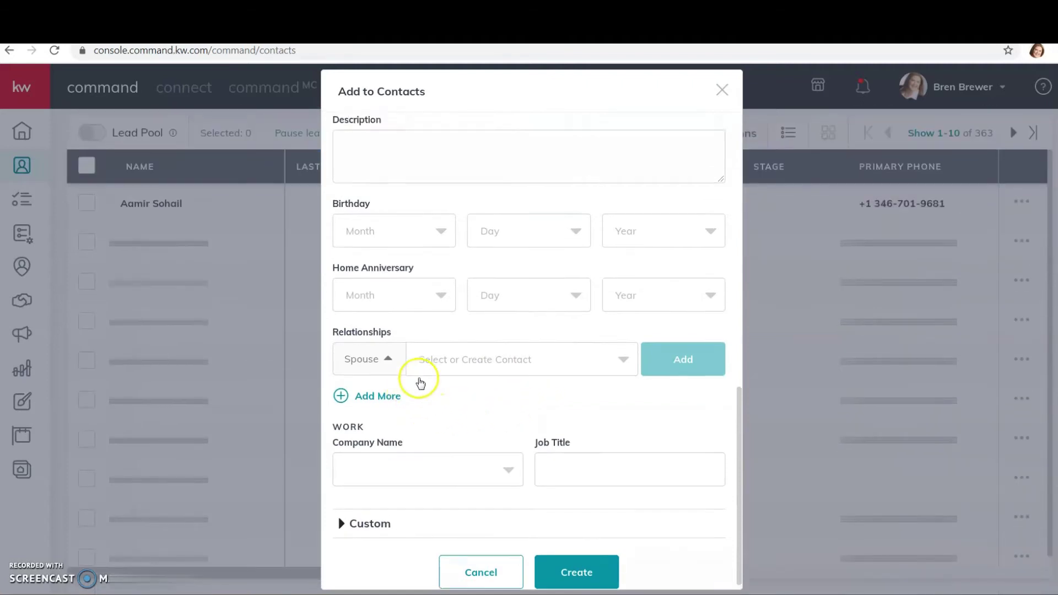
scroll(388, 289, up, 4)
Step: Expand the Custom section and add a custom field slot, finding no existing custom fields
click(361, 224)
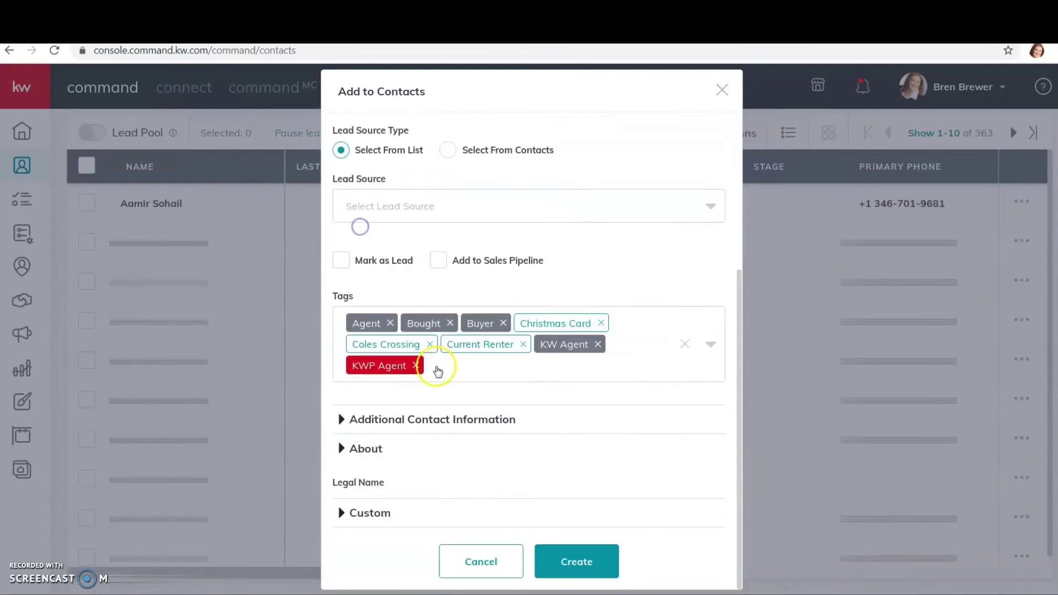
click(370, 512)
scroll(386, 485, down, 2)
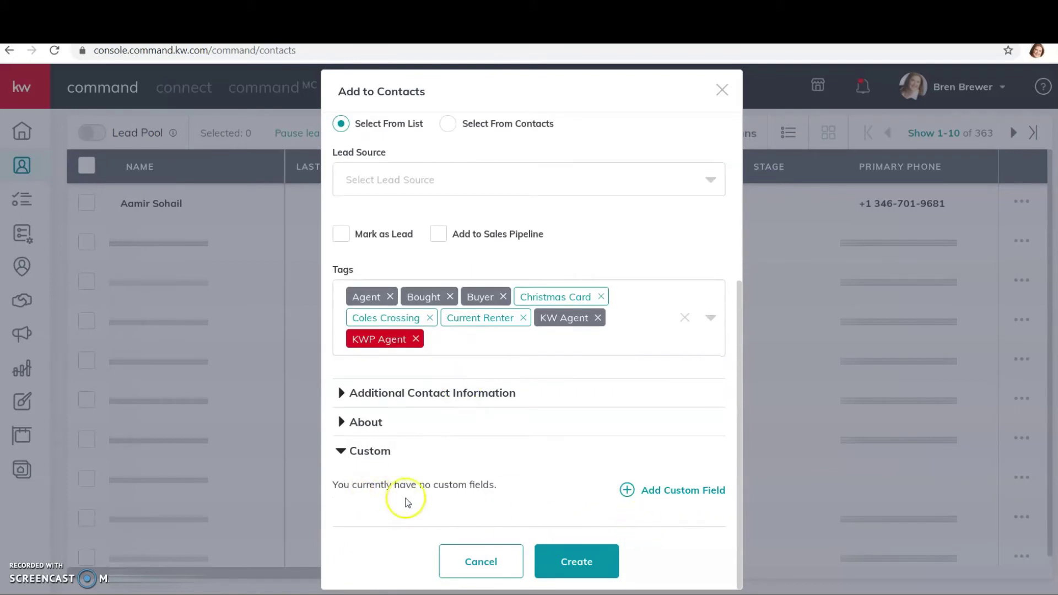
click(656, 492)
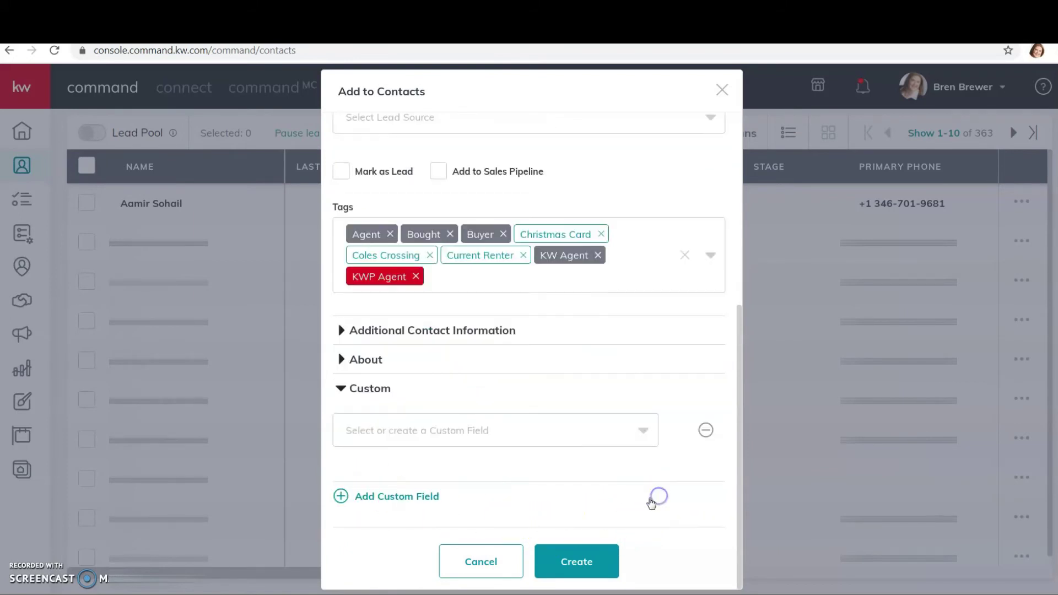
click(399, 433)
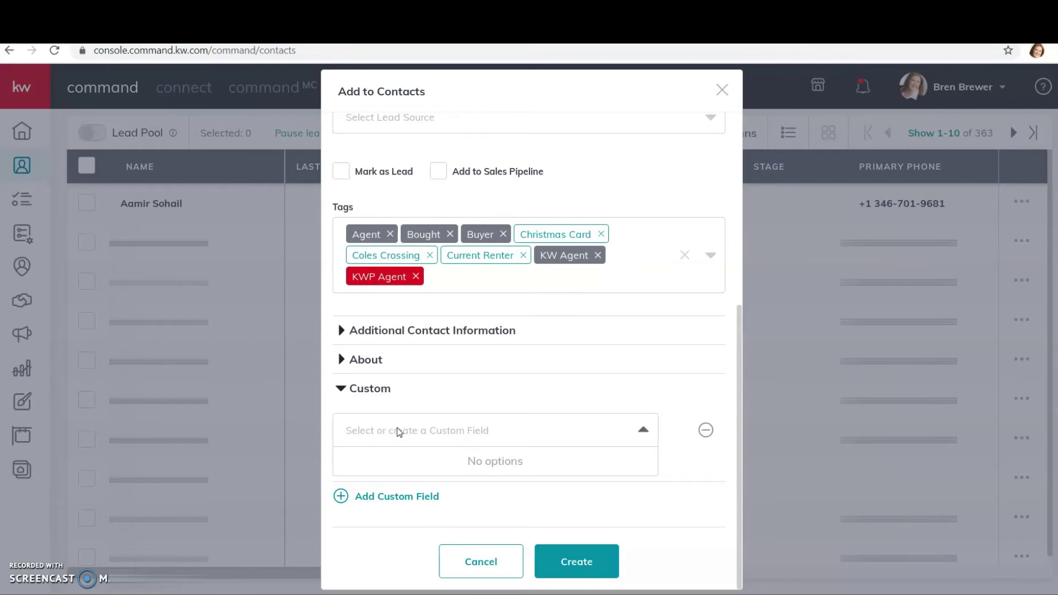
text(Kid)
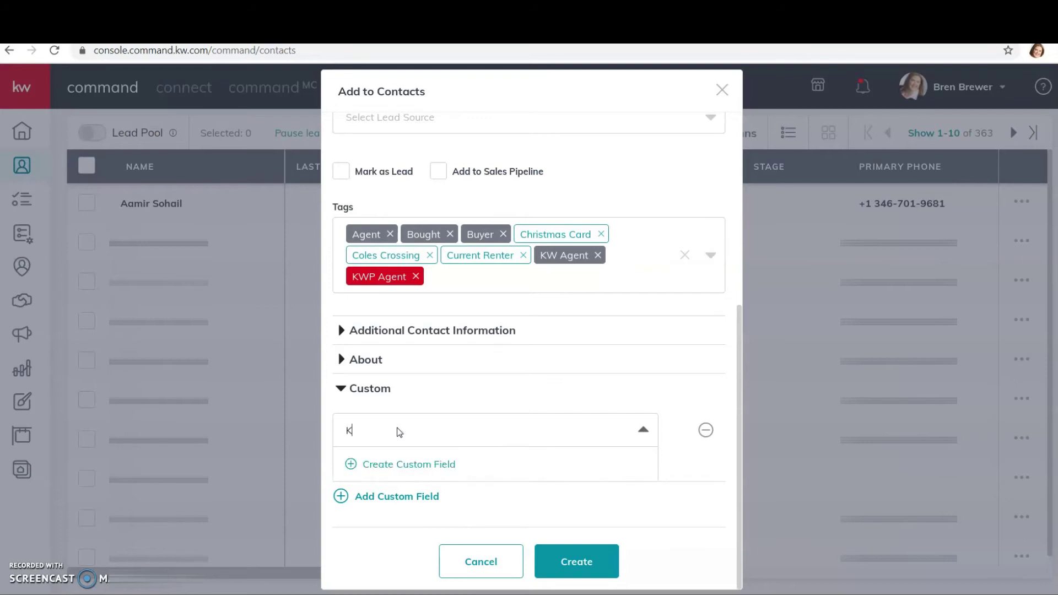
click(512, 456)
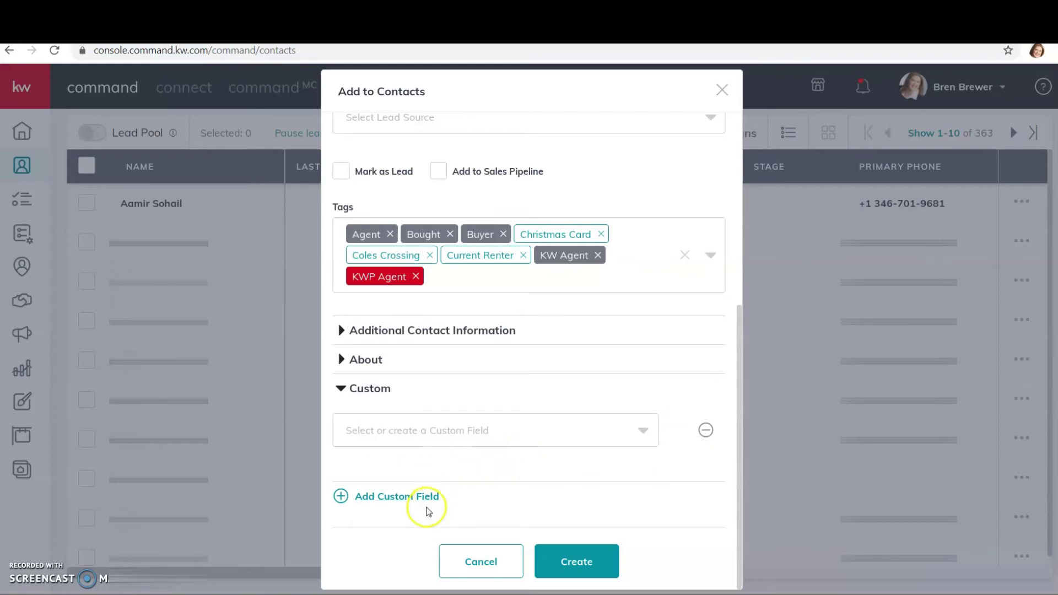
click(644, 430)
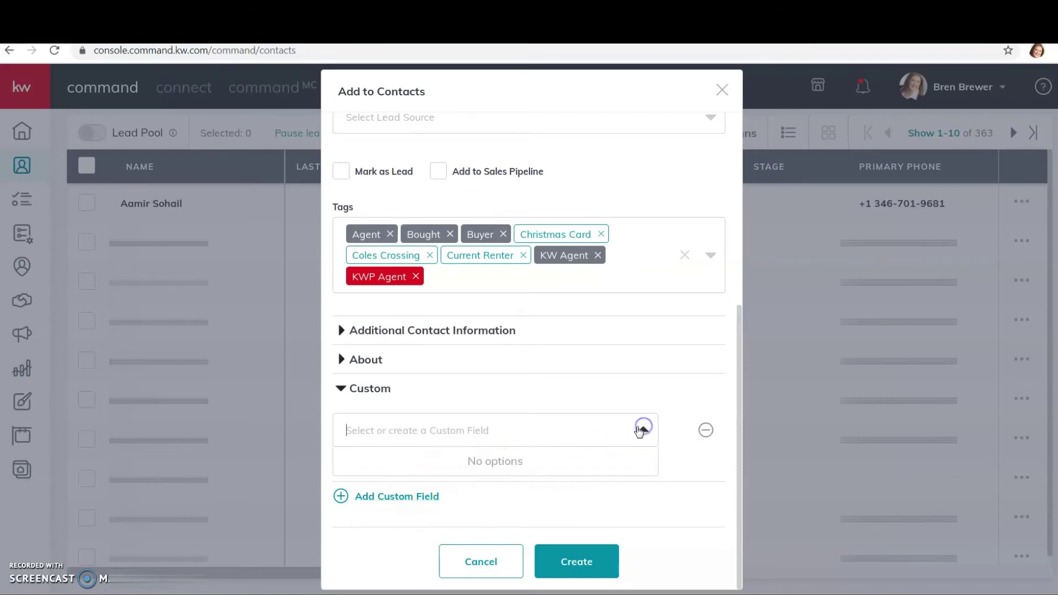
Step: Define the 'Childs Birthday' custom field as a Date type and confirm it
click(629, 429)
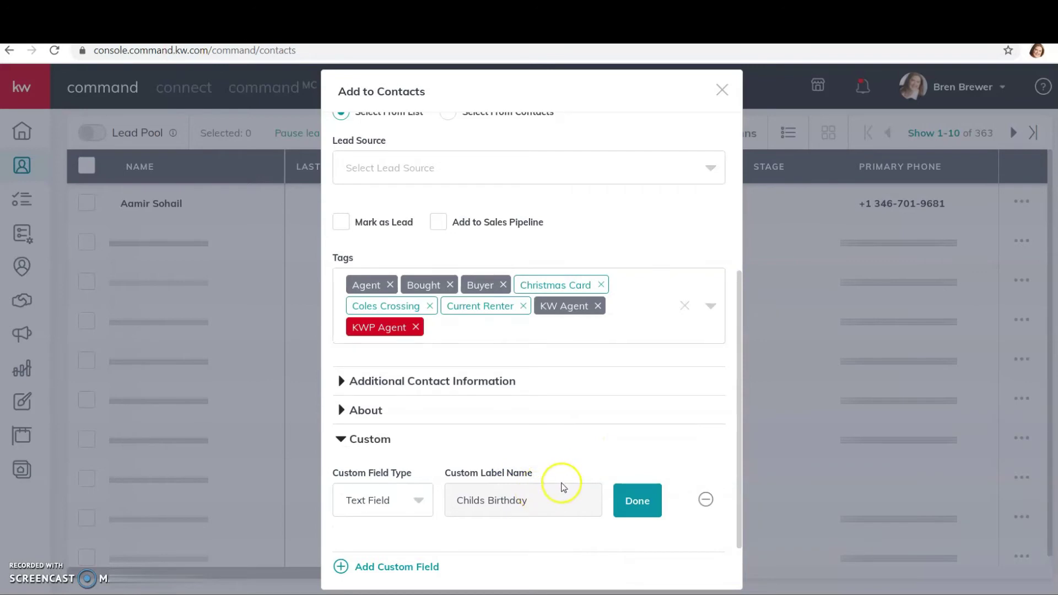
click(430, 503)
scroll(408, 496, down, 4)
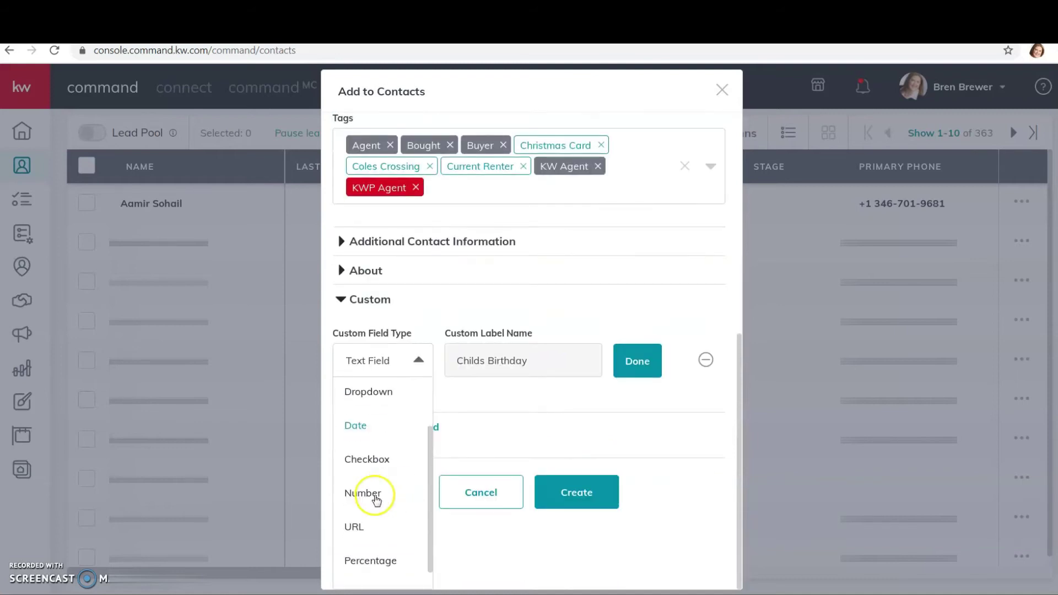
click(358, 428)
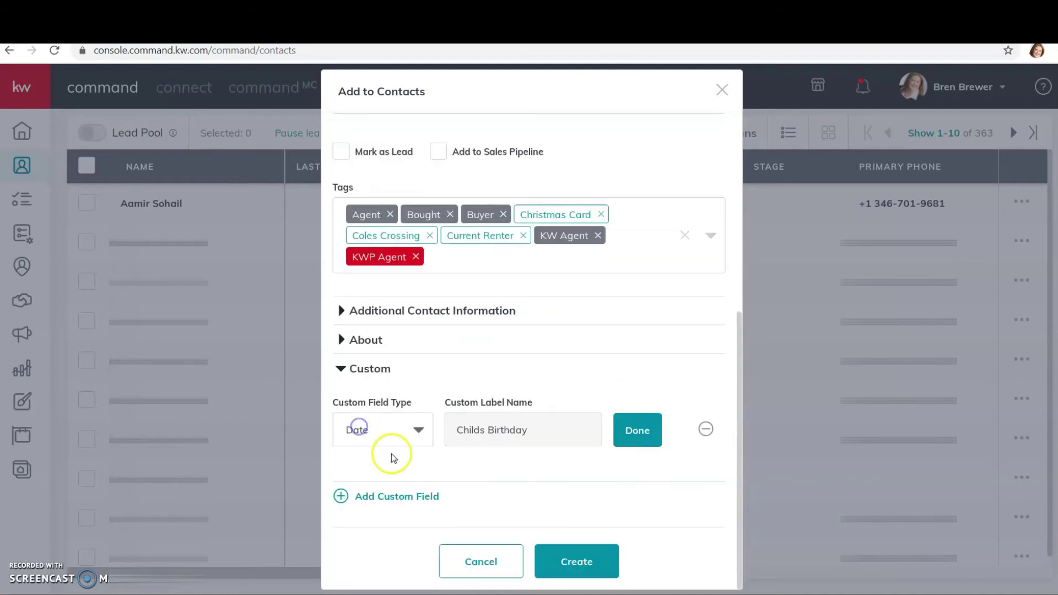
click(419, 432)
click(385, 404)
click(419, 430)
click(385, 495)
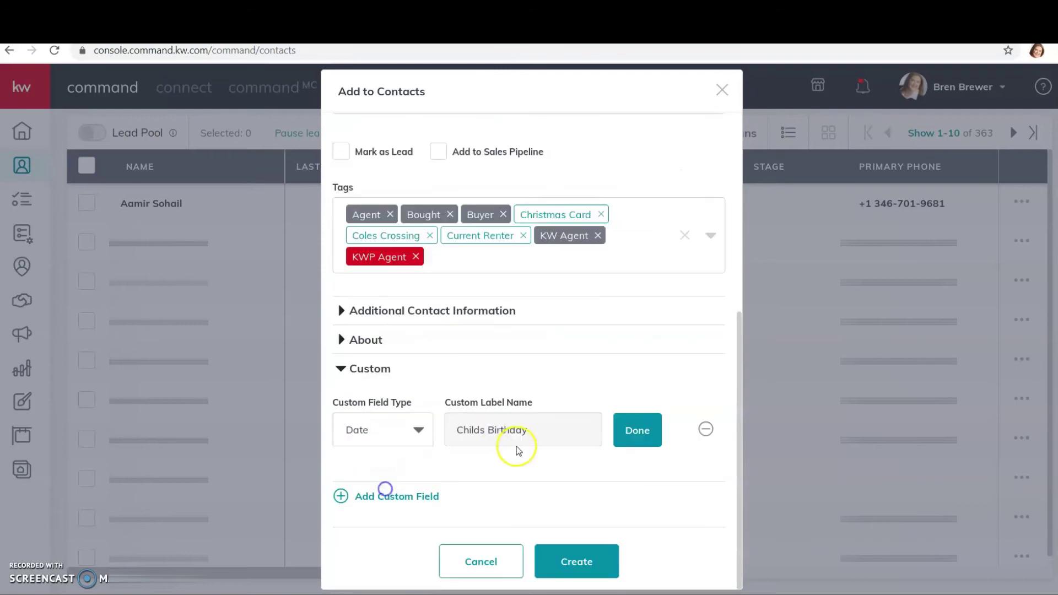
click(629, 439)
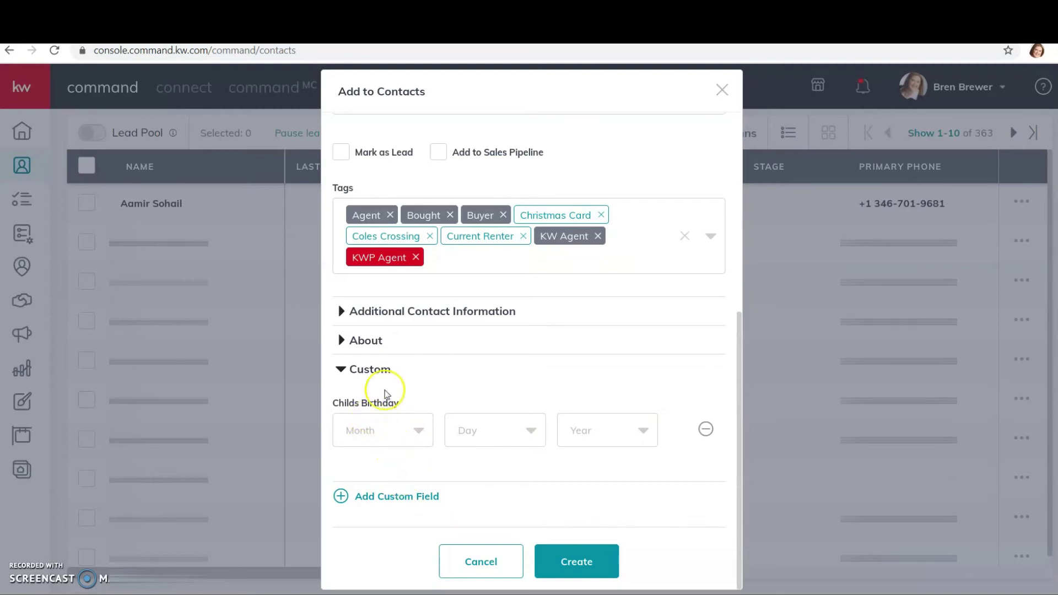
scroll(435, 375, up, 5)
scroll(449, 342, up, 1)
scroll(479, 413, down, 6)
Step: Save the tagged contact, then open Import Contacts and download the CSV template
click(545, 558)
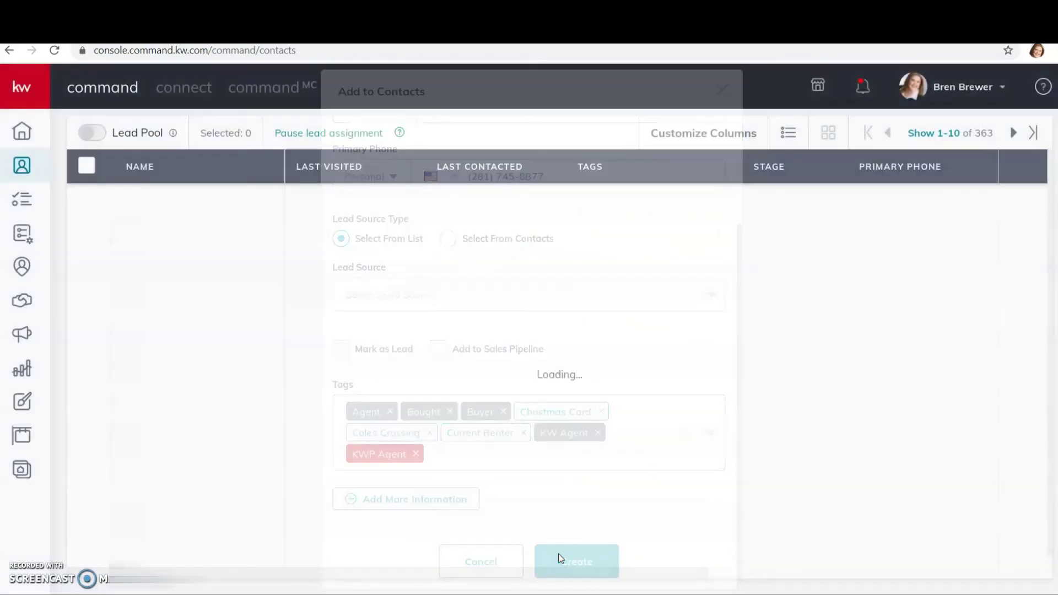
scroll(677, 449, up, 2)
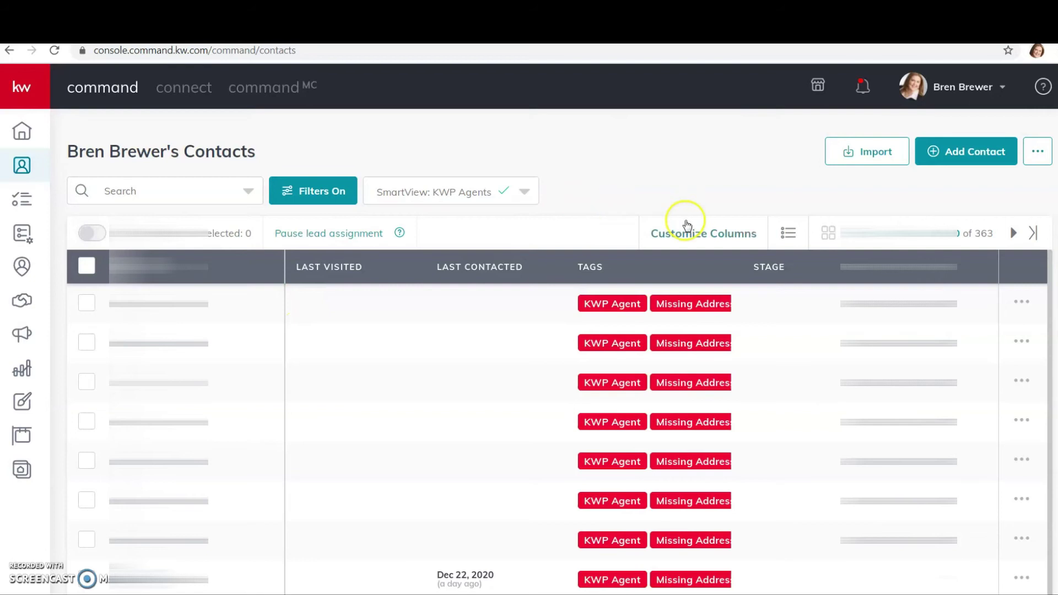
click(853, 158)
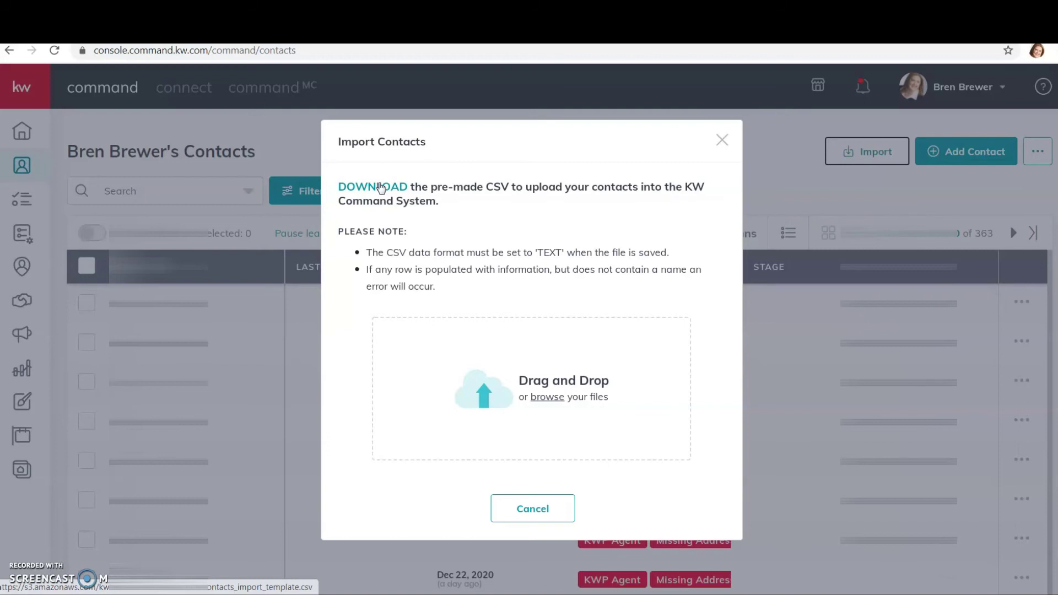
click(379, 185)
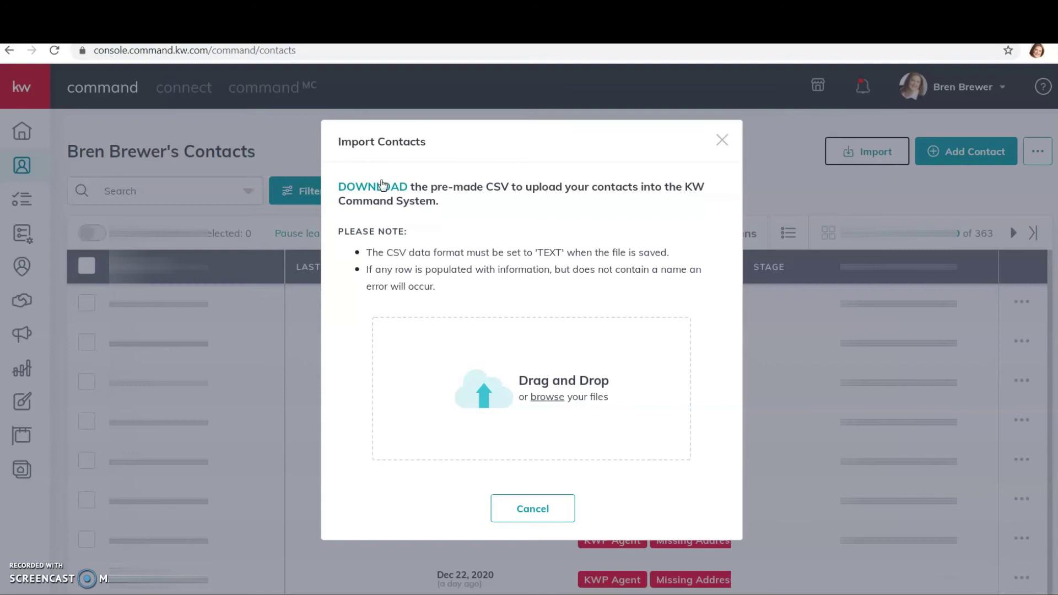
click(375, 189)
Step: Import IMPORT TEST.csv and dismiss the 'already imported' error
click(536, 395)
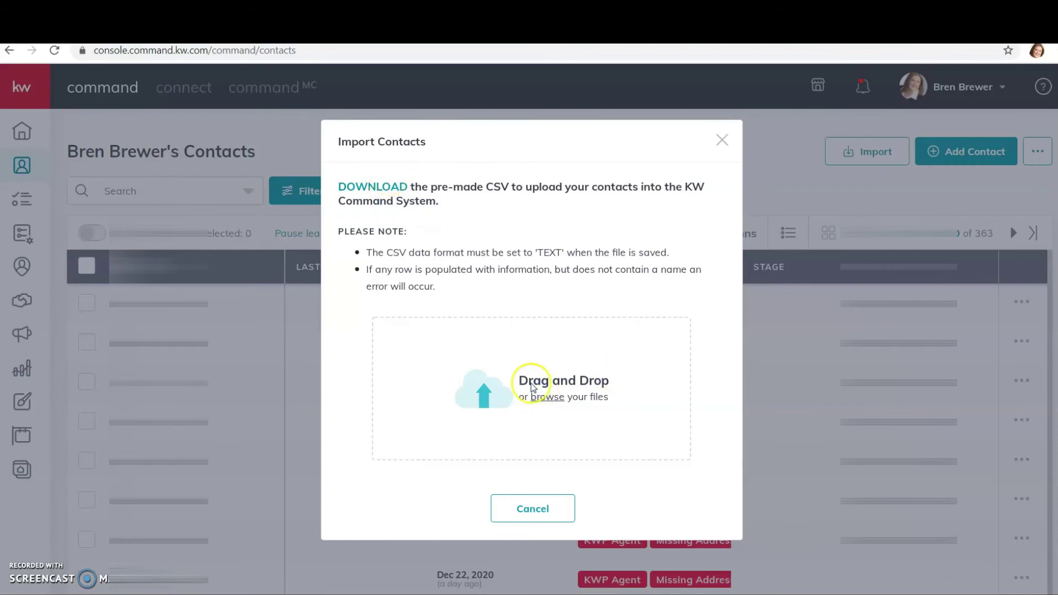
drag(523, 160, 515, 270)
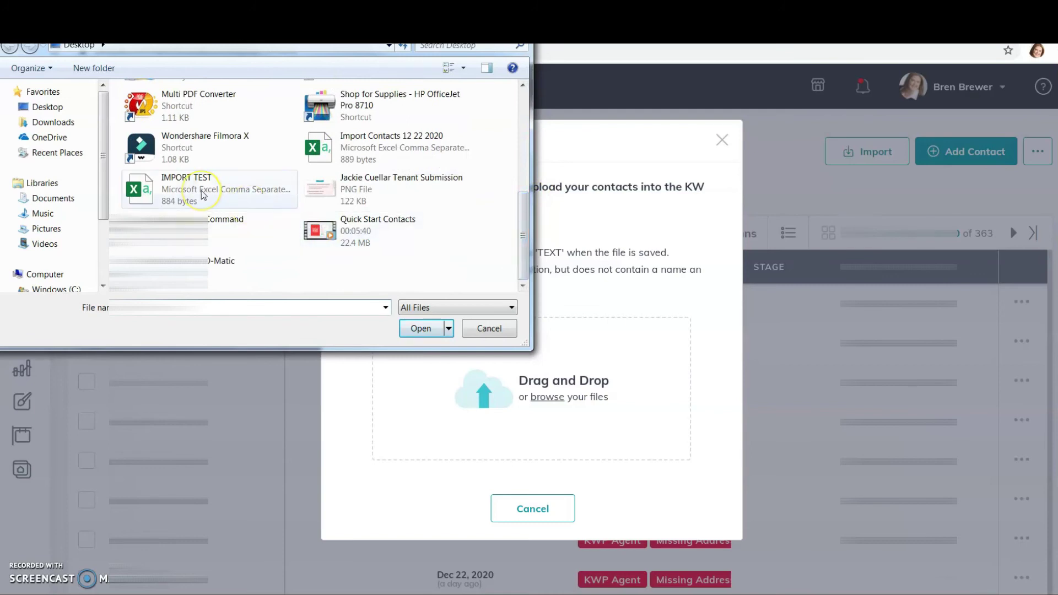
click(203, 194)
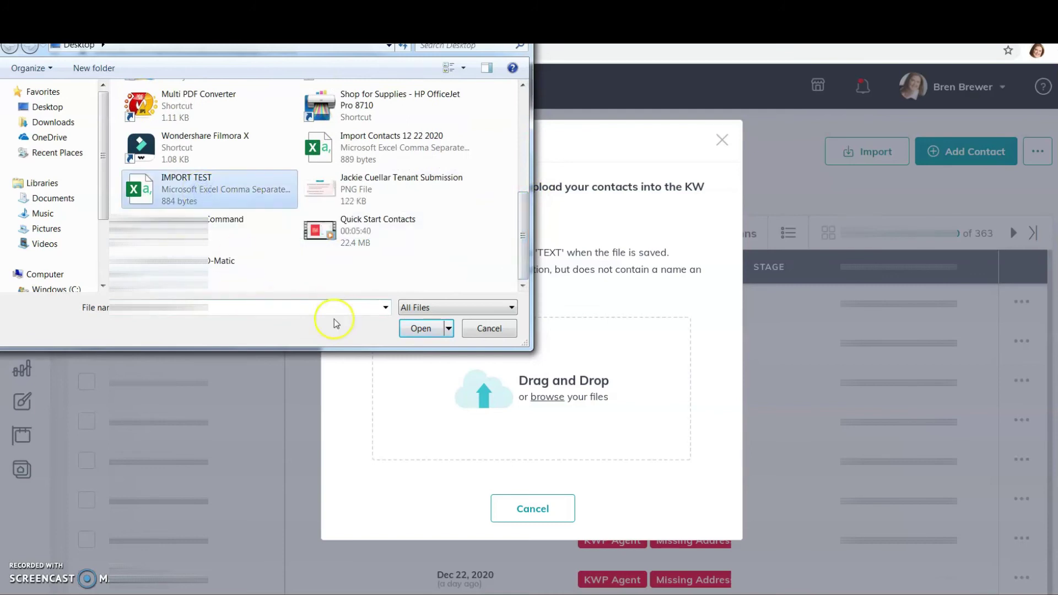
click(410, 333)
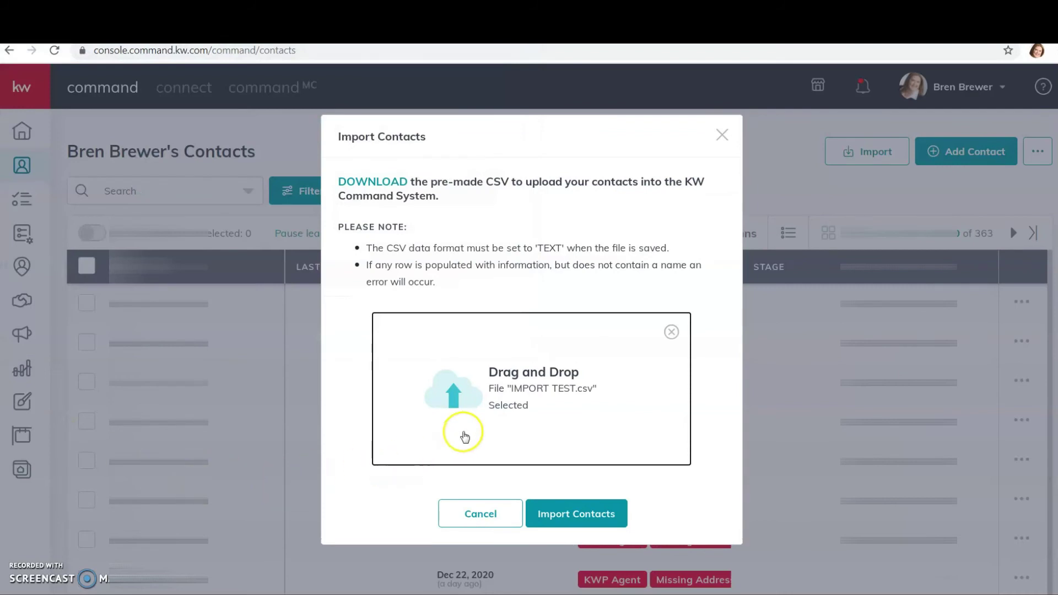
click(583, 509)
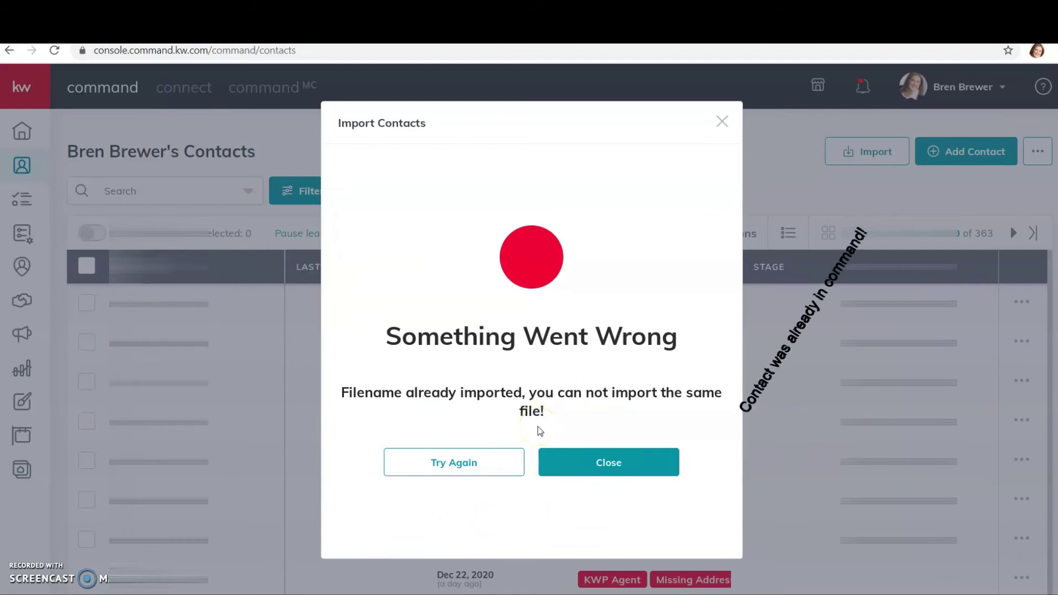
click(629, 461)
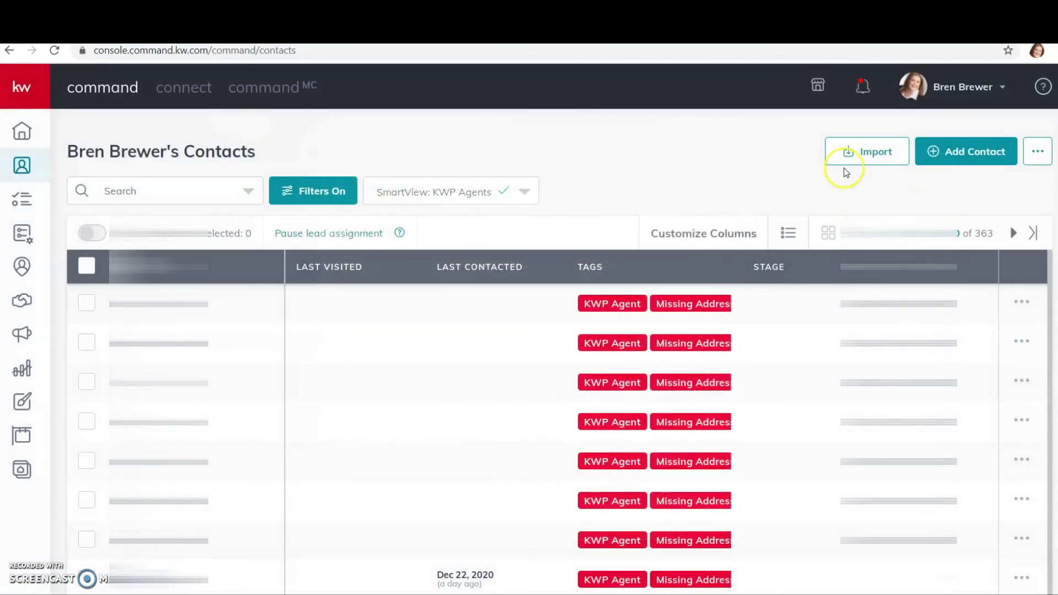
Step: Import Import Contacts 12 22 2020.csv and close the unexpected-error message
click(867, 150)
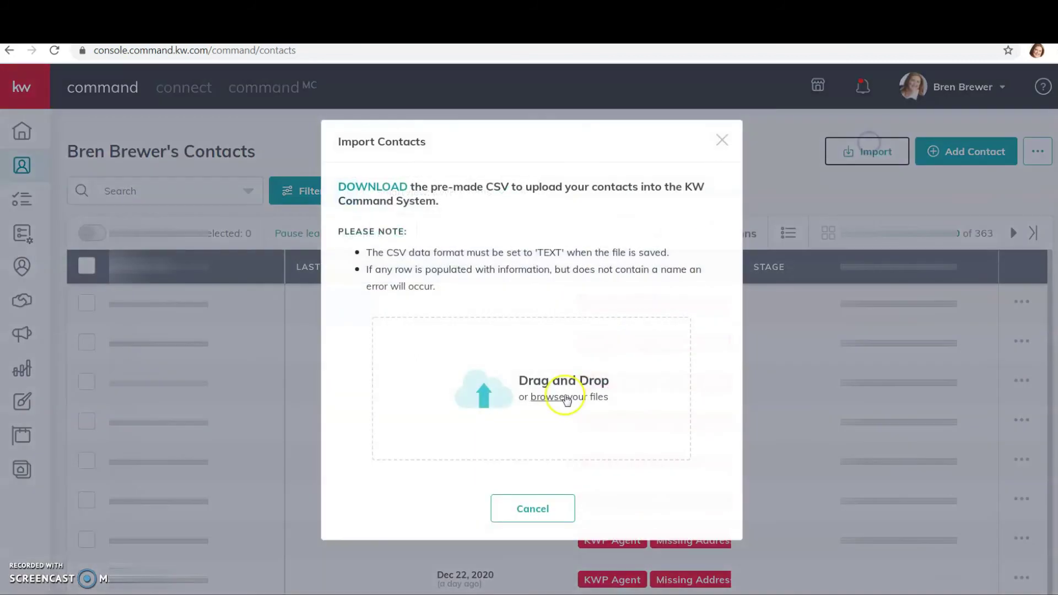
click(422, 428)
drag(523, 127, 521, 236)
click(350, 144)
click(416, 328)
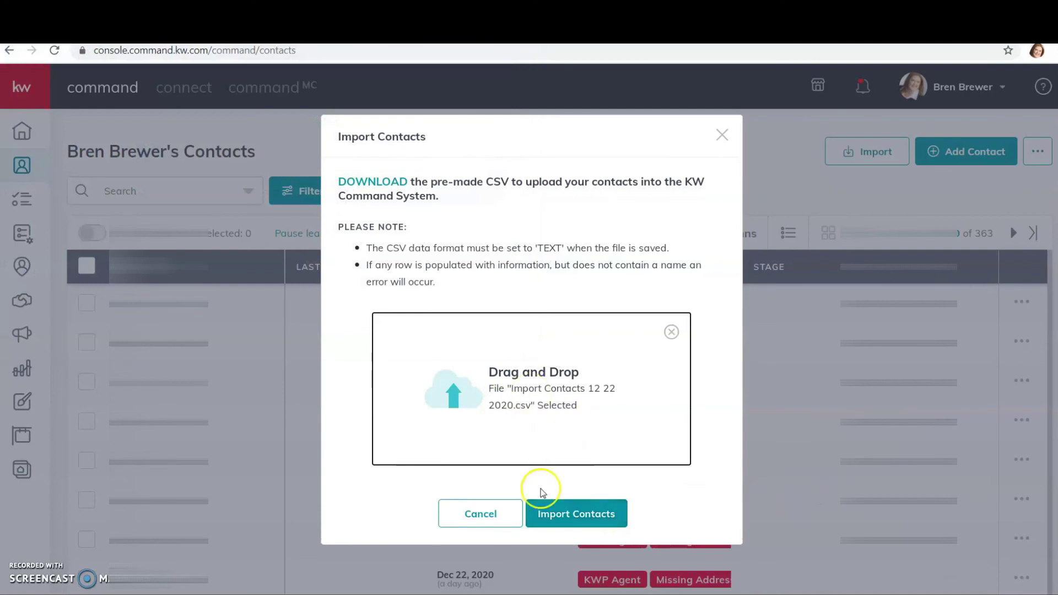
click(549, 510)
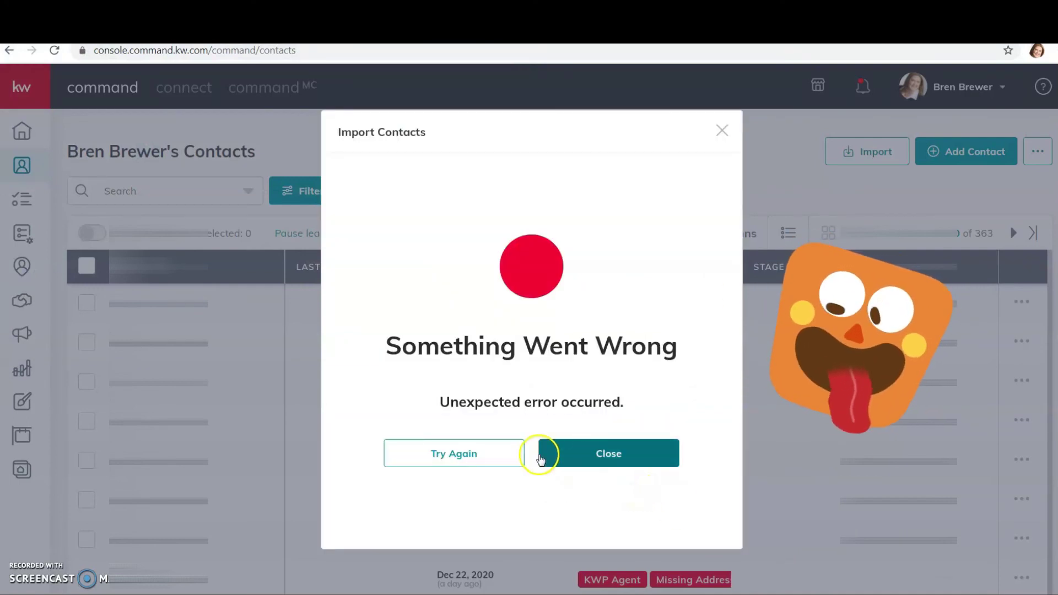
click(633, 455)
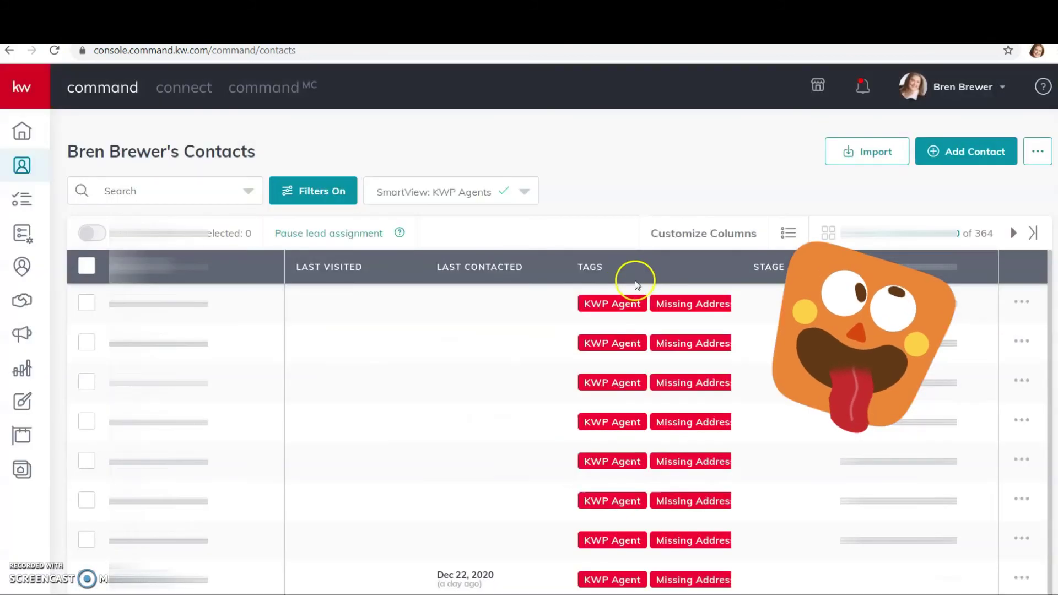
Step: Import the CSV file 'Import Contacts 12 22 2020.csv' as contacts and finish once it shows as submitted
click(862, 149)
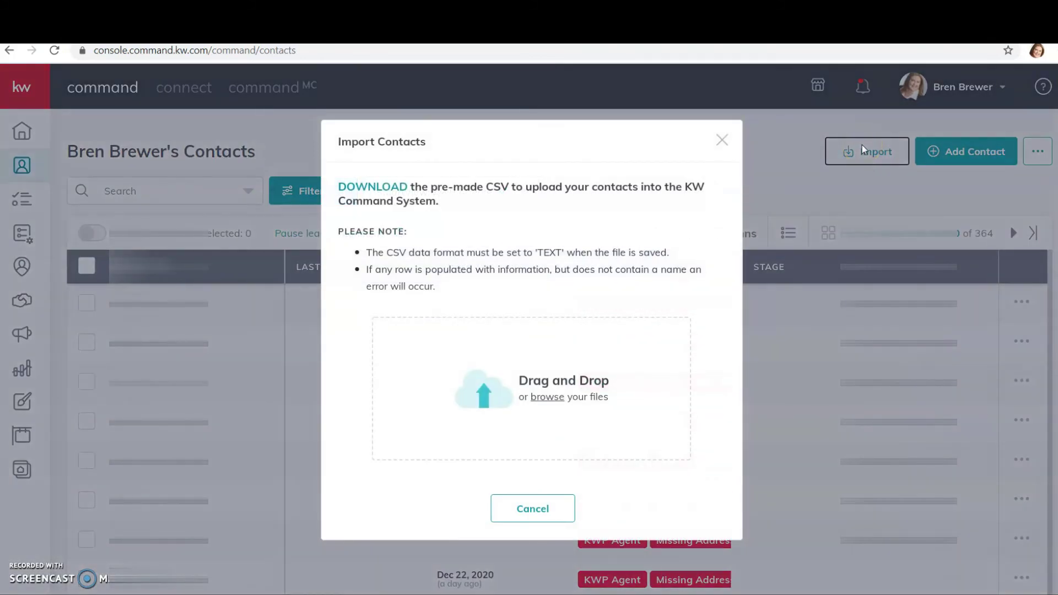
click(559, 402)
drag(524, 109, 501, 187)
click(358, 198)
click(411, 330)
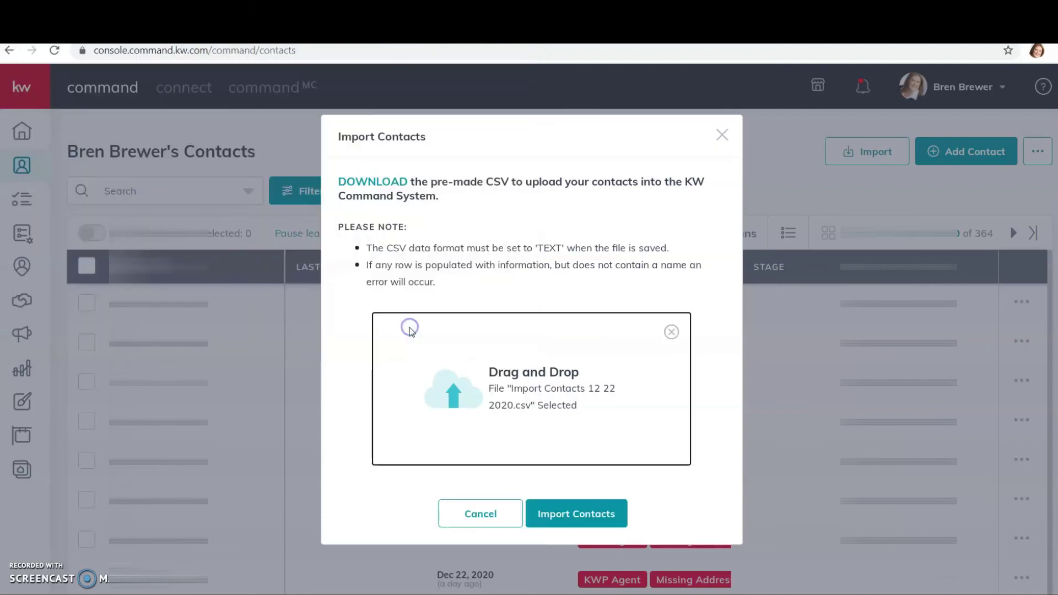
click(596, 506)
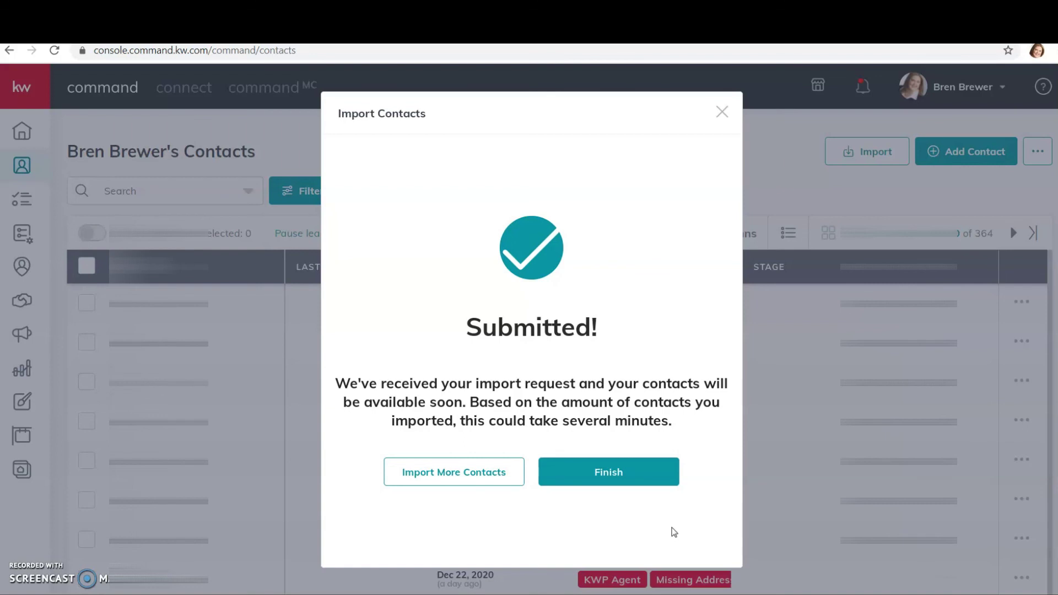
click(613, 492)
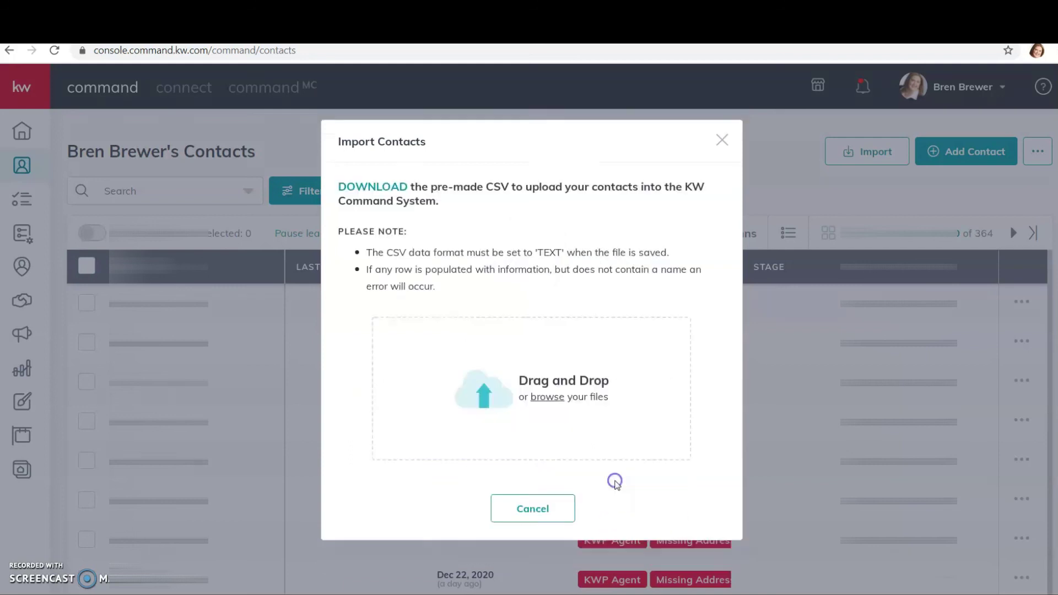